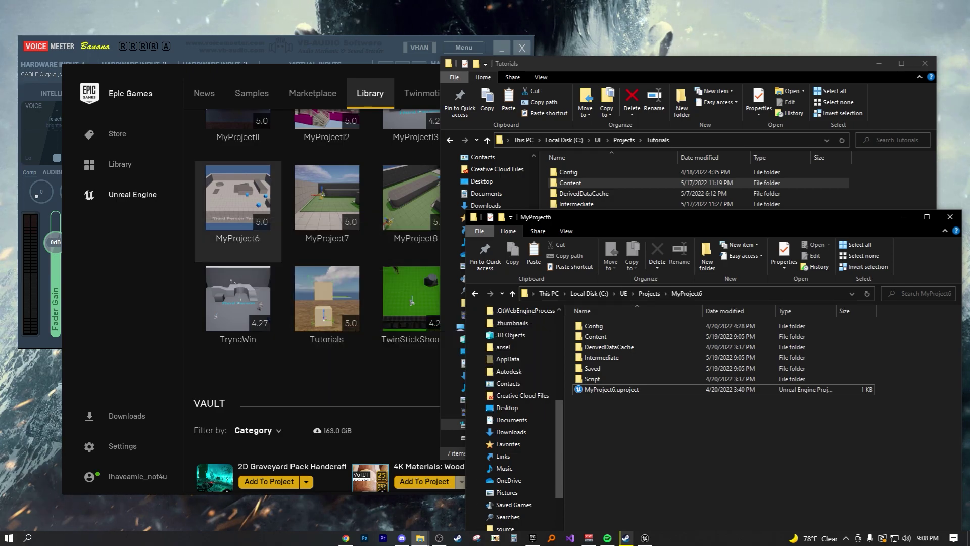
# Step: Open the Tutorials project's Content folder in File Explorer and show its items as large icons
pyautogui.moveTo(236, 229)
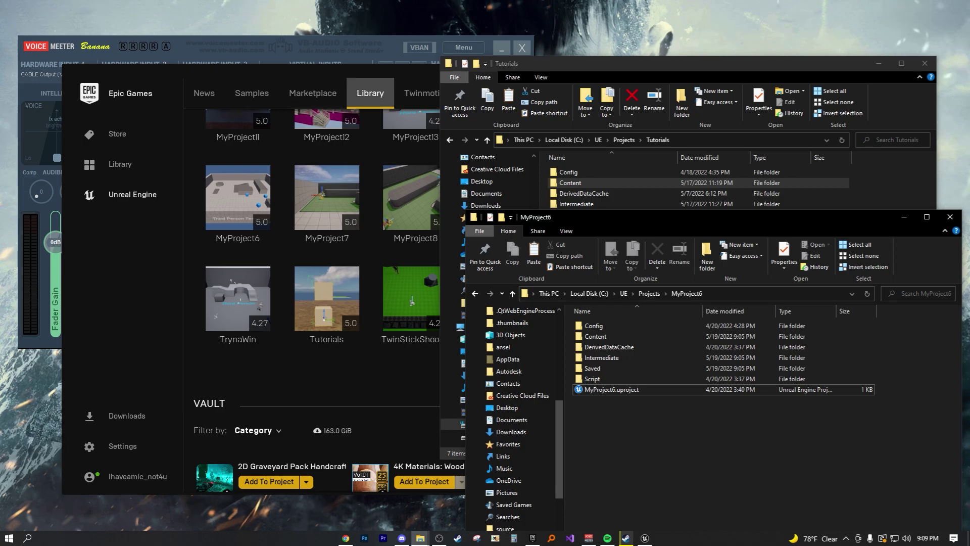
pyautogui.moveTo(327, 298)
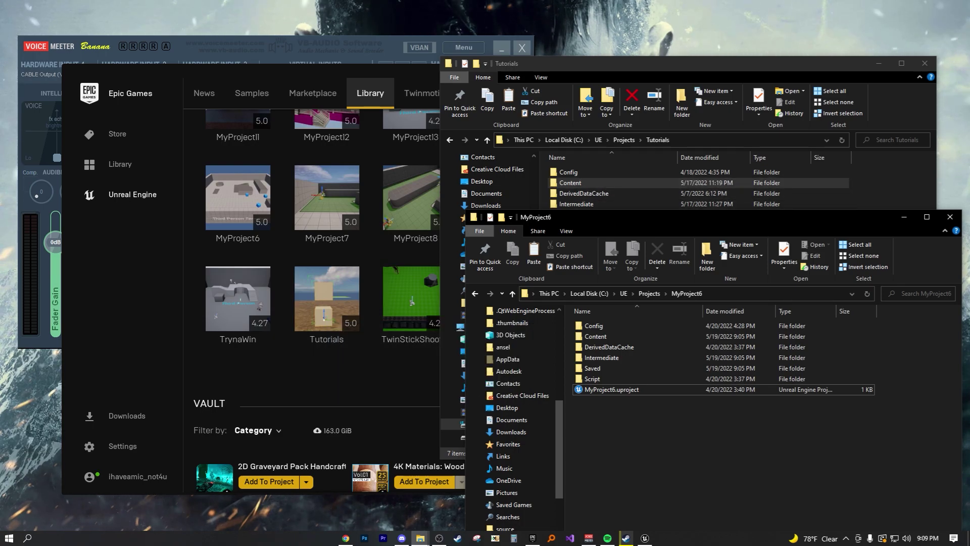
pyautogui.click(571, 183)
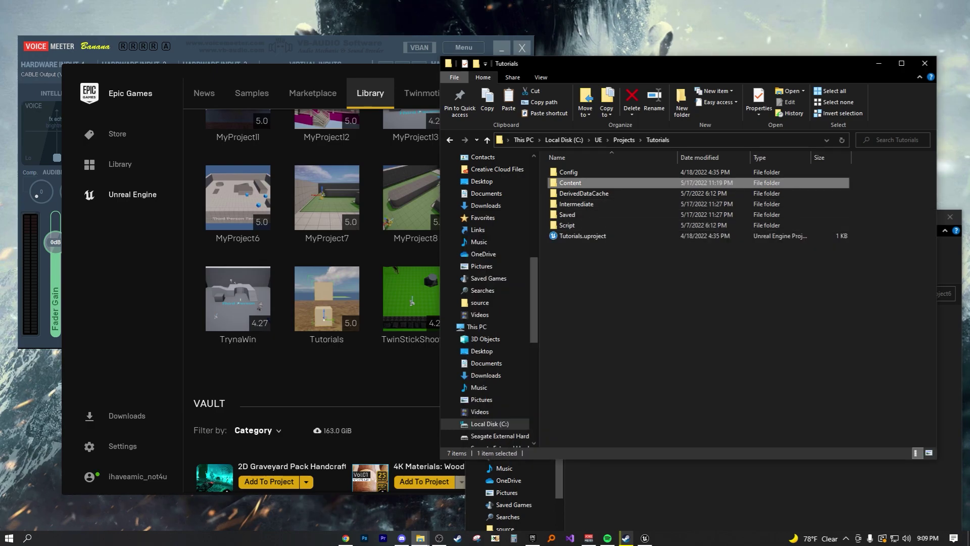
pyautogui.click(677, 283)
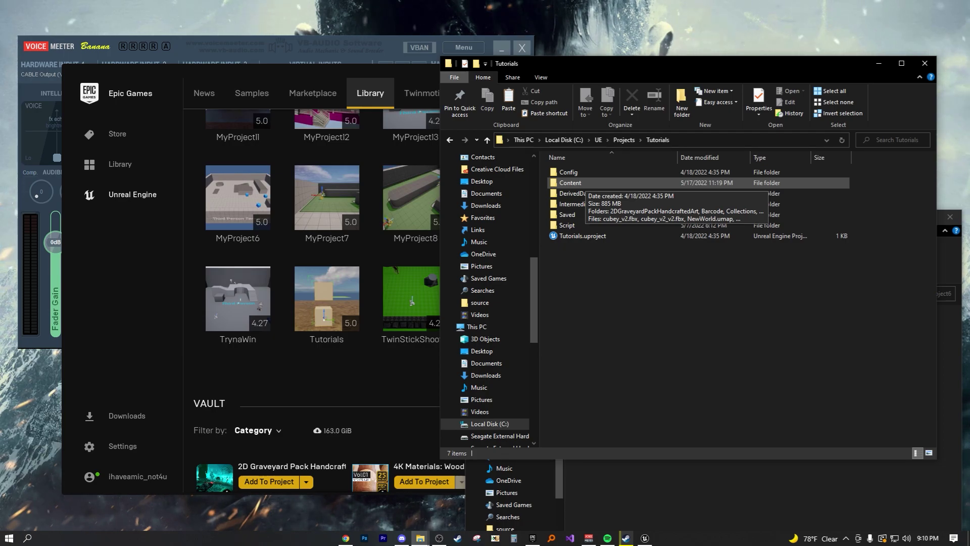
pyautogui.doubleClick(576, 182)
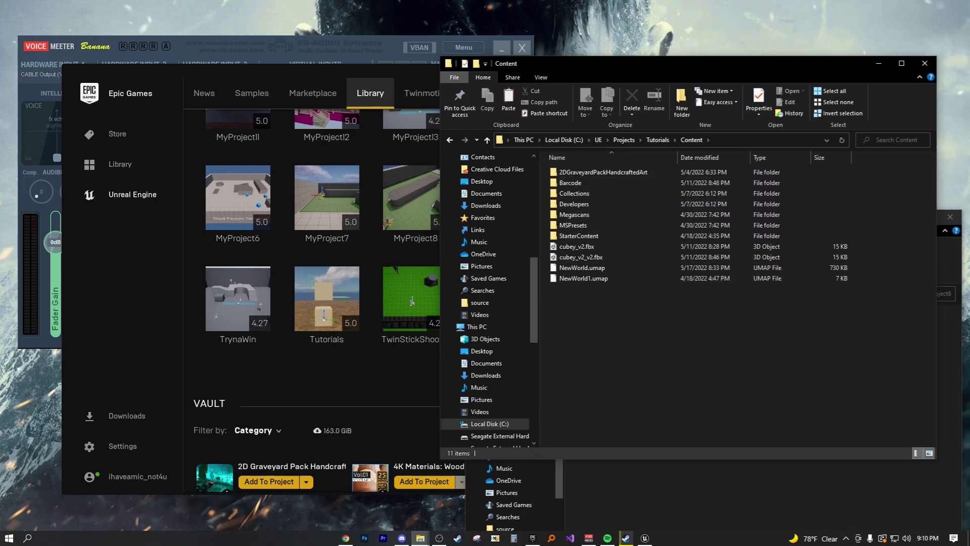
pyautogui.click(929, 453)
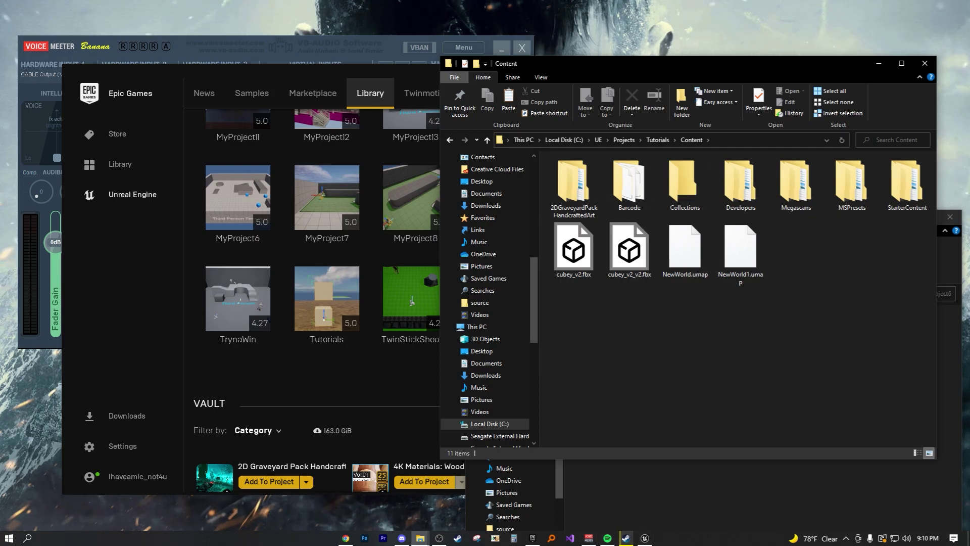
pyautogui.click(949, 348)
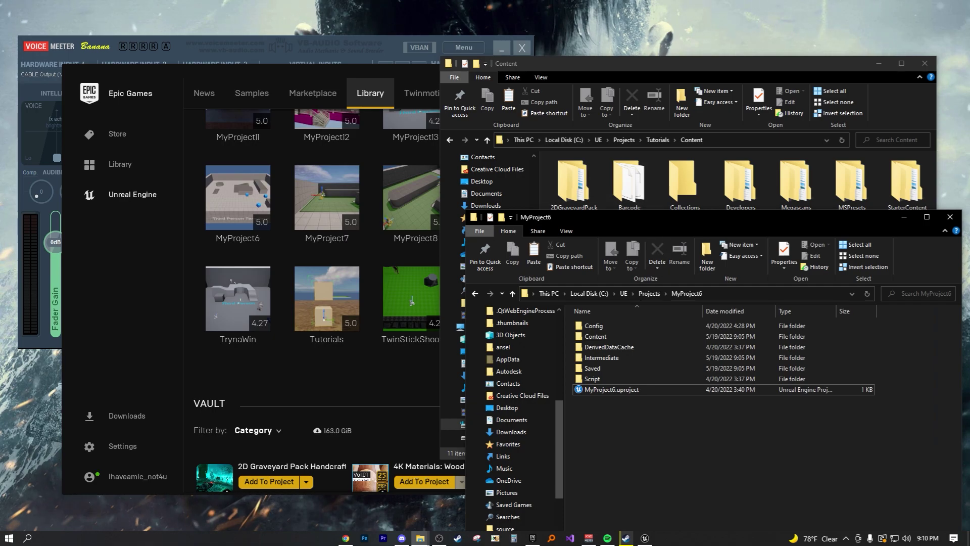
pyautogui.hotkey('alt', 'Tab')
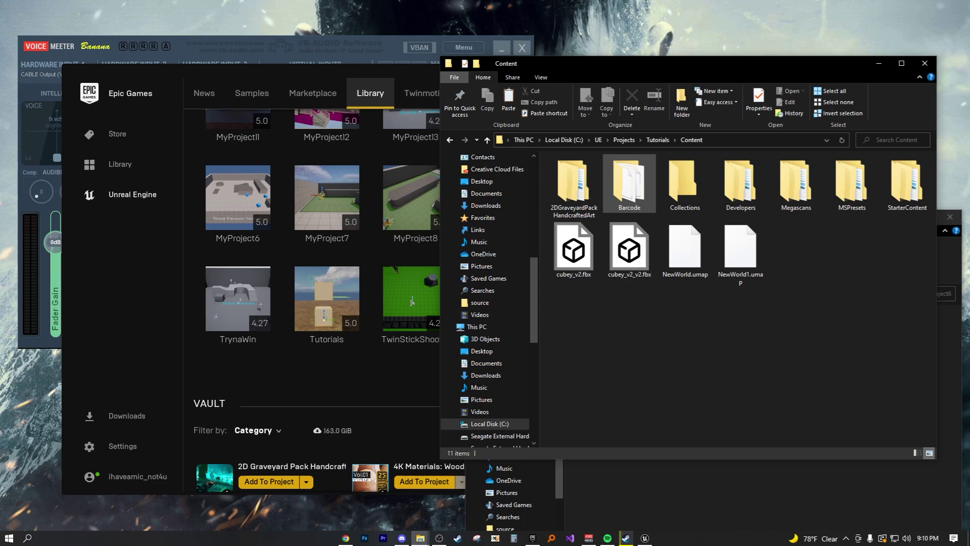
# Step: Switch to the Unreal Editor with MyProject6 and open the project's Content folder in Content Browser 4
pyautogui.click(629, 182)
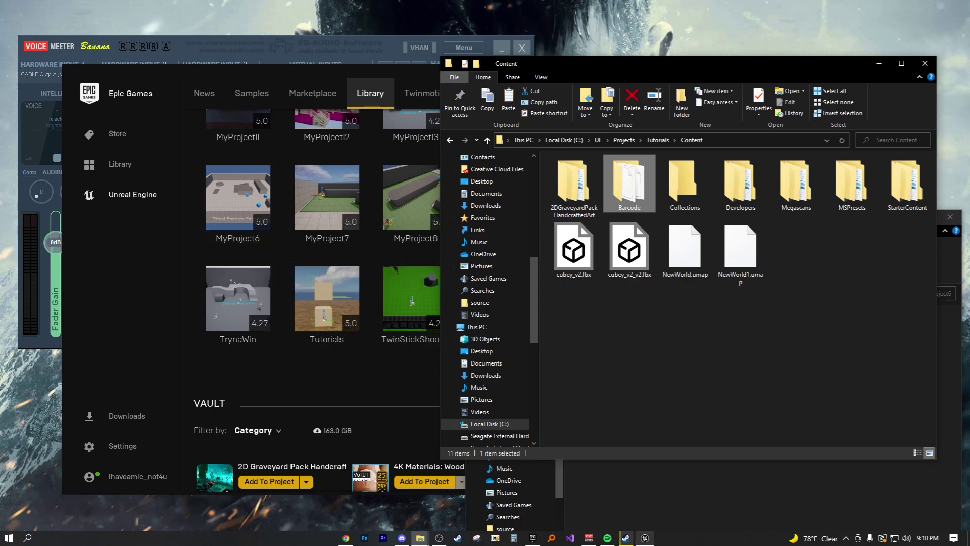
pyautogui.moveTo(645, 538)
pyautogui.click(646, 497)
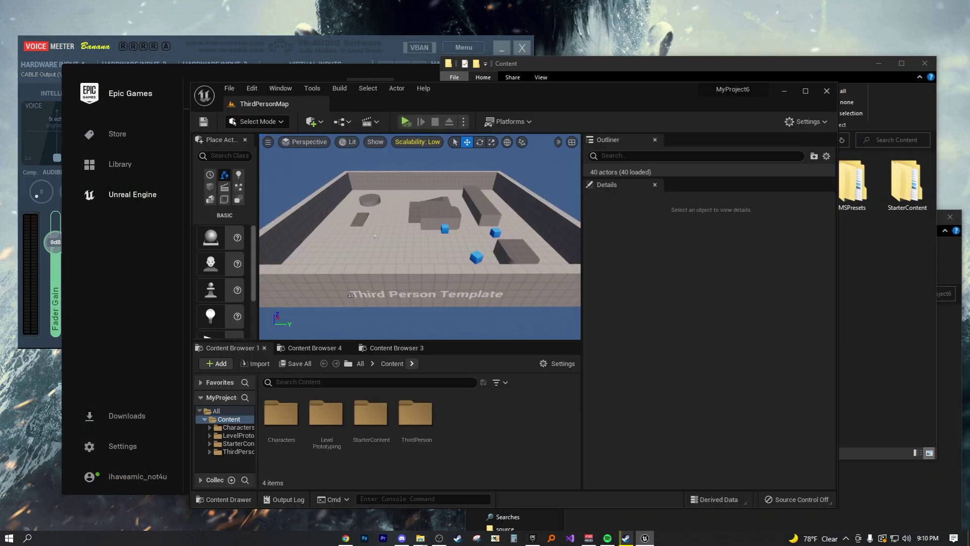
pyautogui.click(312, 347)
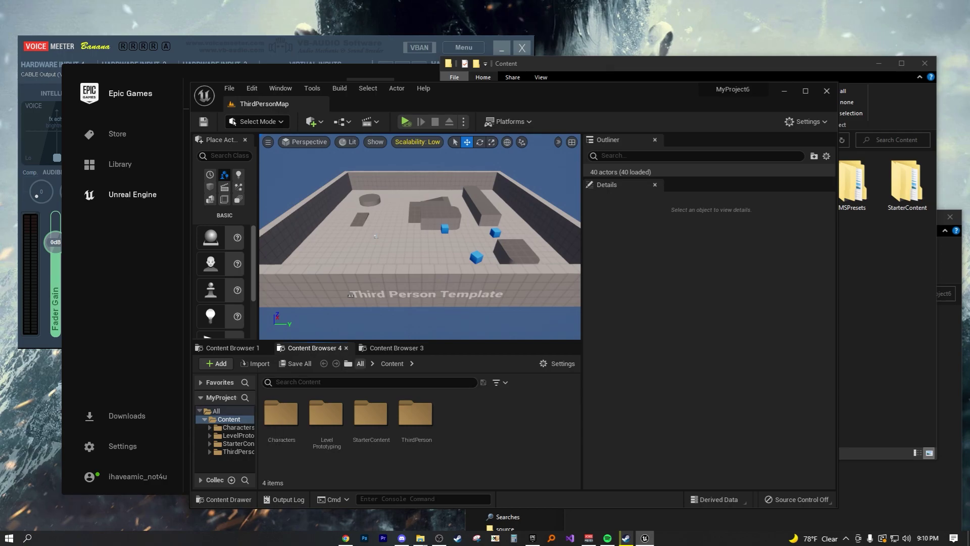
pyautogui.click(216, 410)
pyautogui.doubleClick(281, 419)
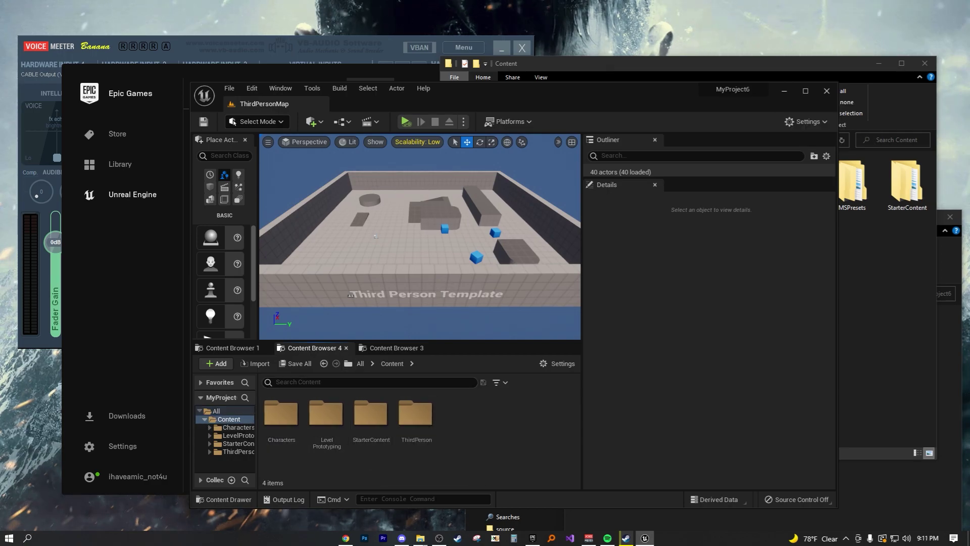
# Step: Switch to File Explorer and copy the Barcode folder from the Tutorials project's Content folder
pyautogui.click(885, 298)
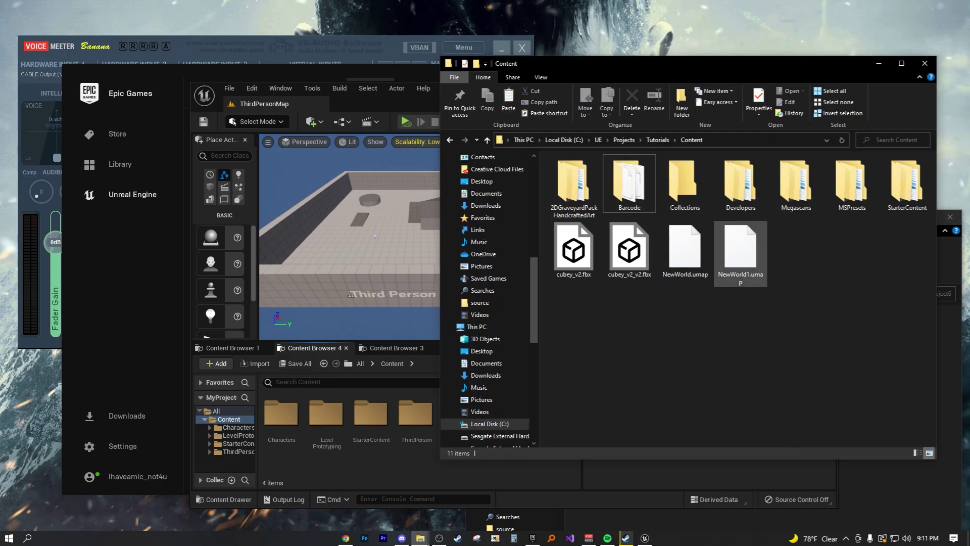
pyautogui.click(629, 182)
pyautogui.rightClick(624, 189)
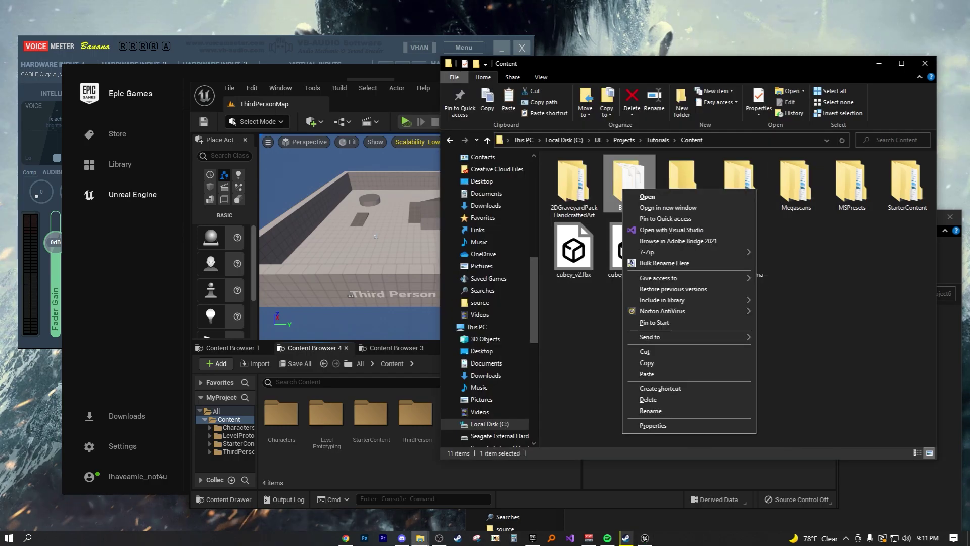
pyautogui.click(647, 363)
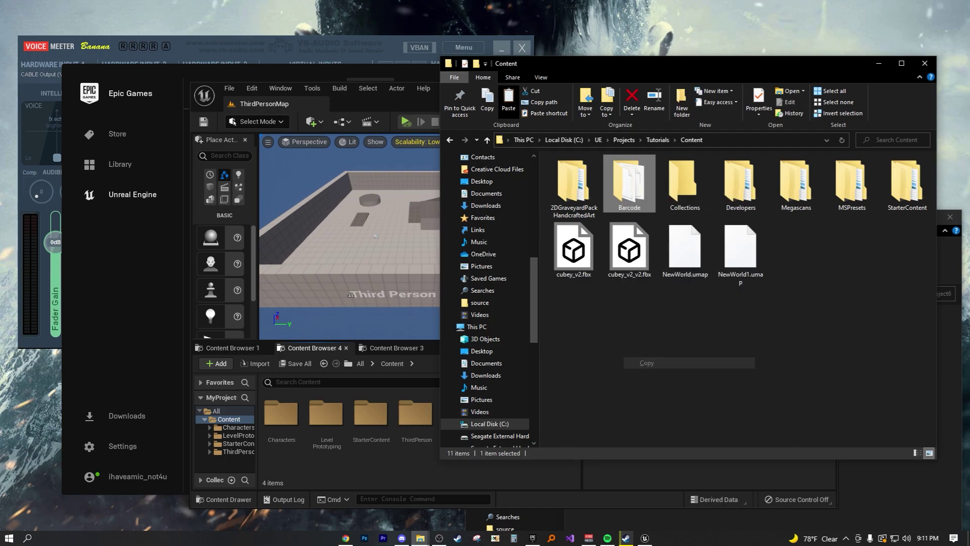
# Step: Paste the copied Barcode folder into the Content folder of MyProject6 in File Explorer
pyautogui.click(889, 486)
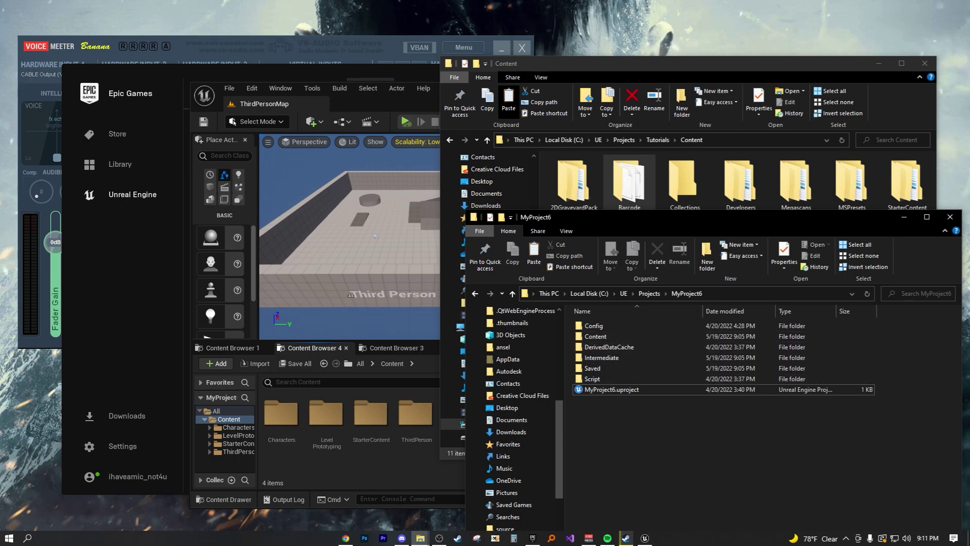
pyautogui.doubleClick(595, 336)
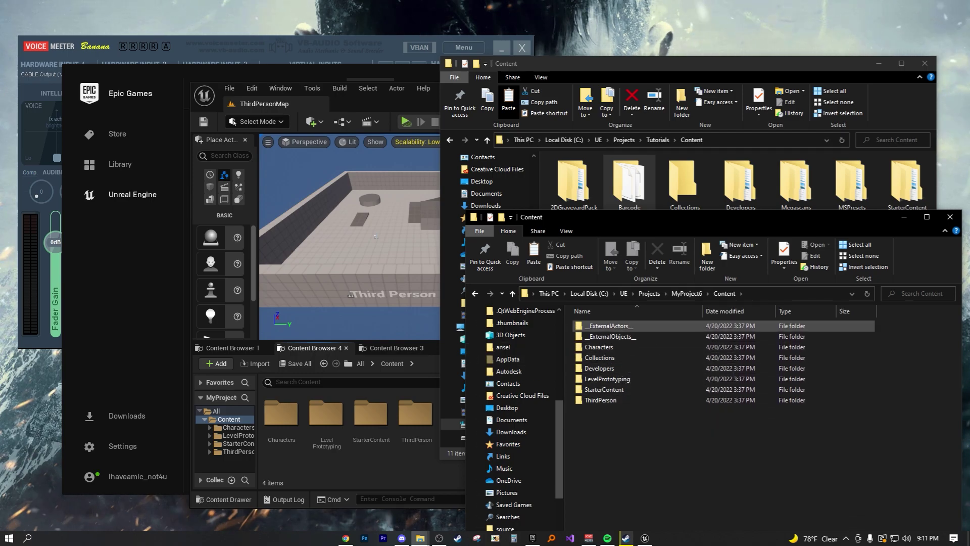
pyautogui.click(389, 469)
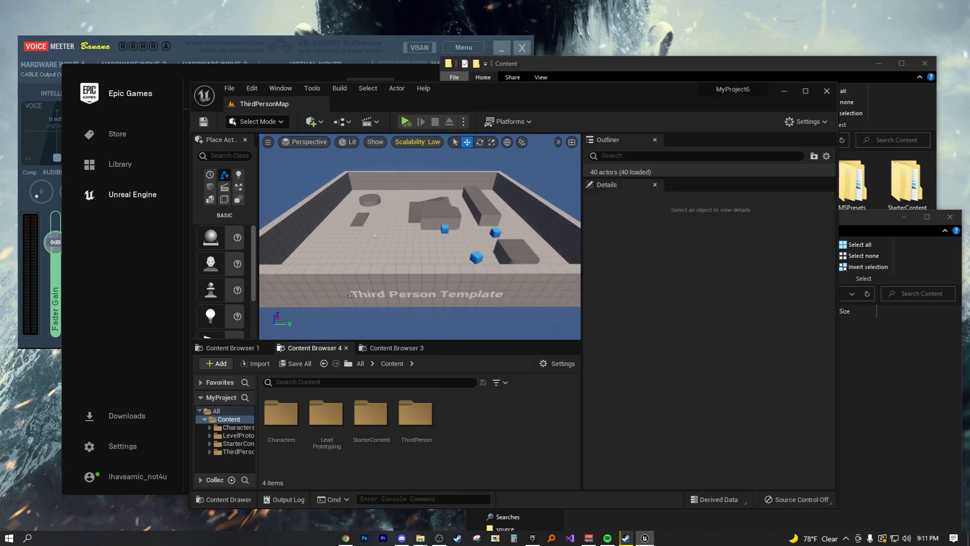
pyautogui.hotkey('alt', 'Tab')
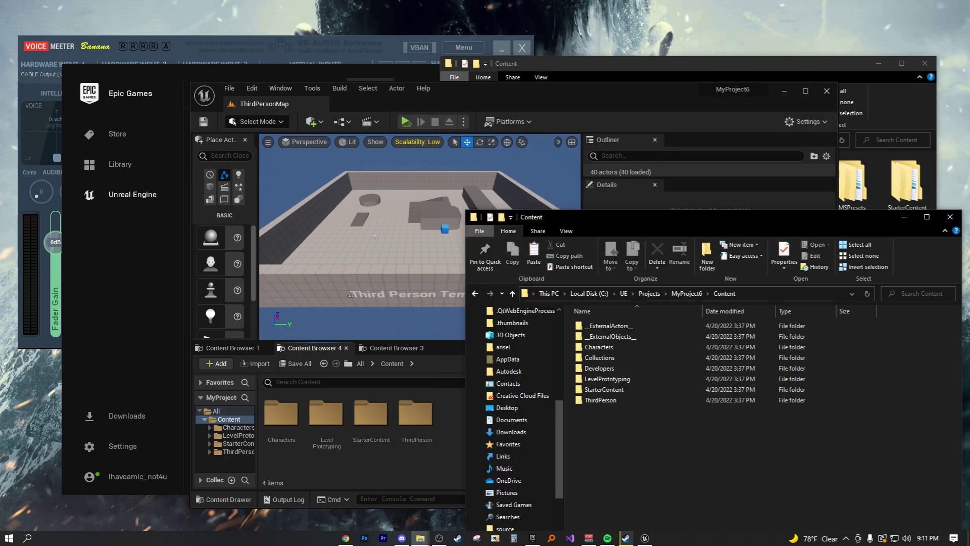
pyautogui.rightClick(629, 301)
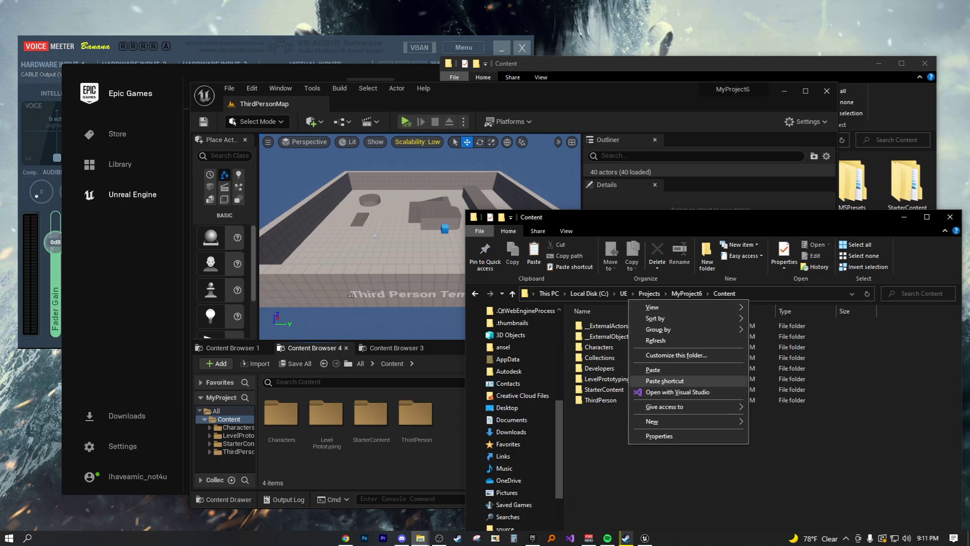
pyautogui.click(653, 369)
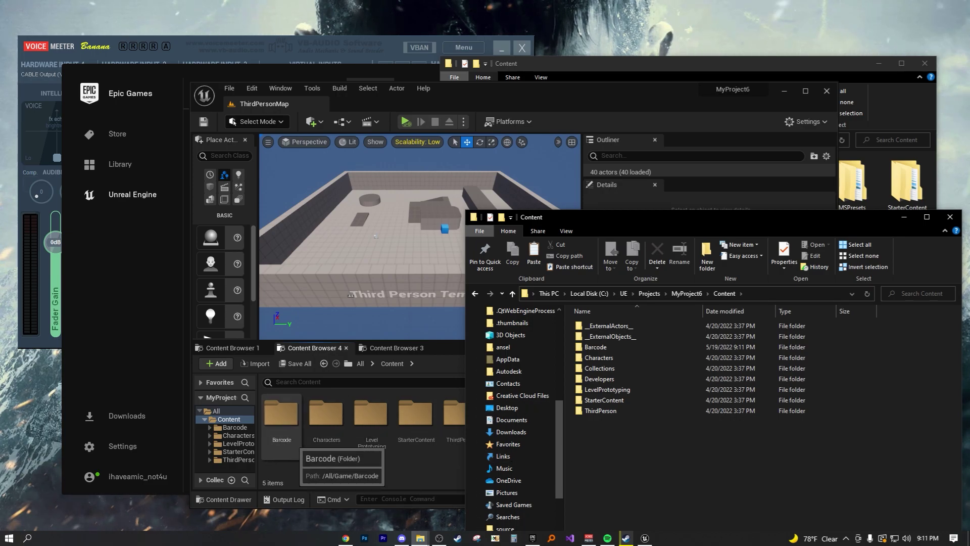
# Step: In the Unreal Editor, inspect the Barcode folder and its Textures subfolder, and return to the Content folder
pyautogui.doubleClick(285, 425)
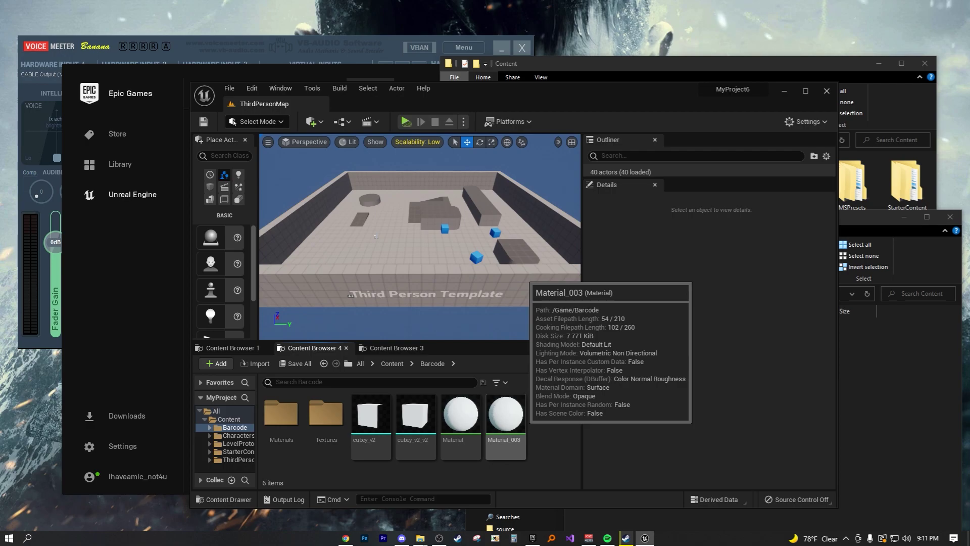
pyautogui.doubleClick(326, 414)
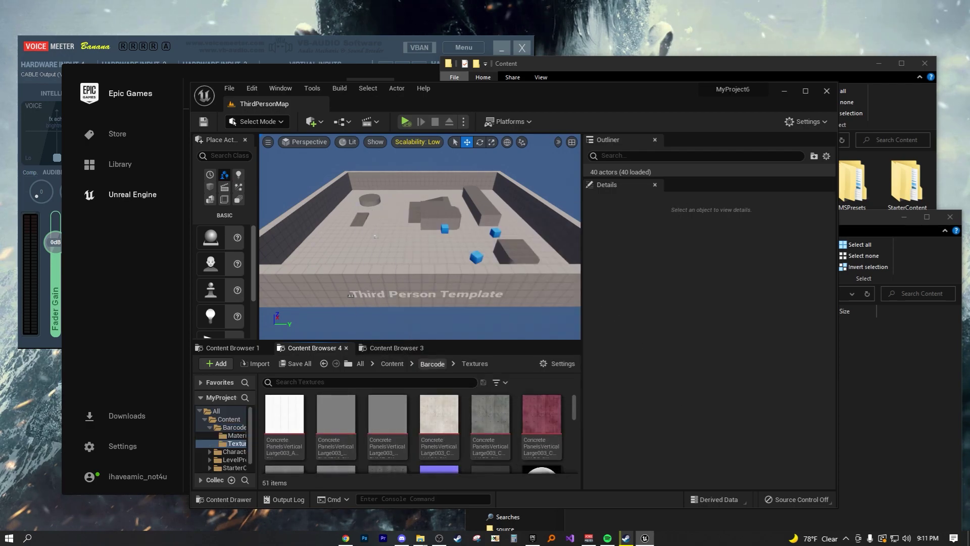
pyautogui.click(433, 363)
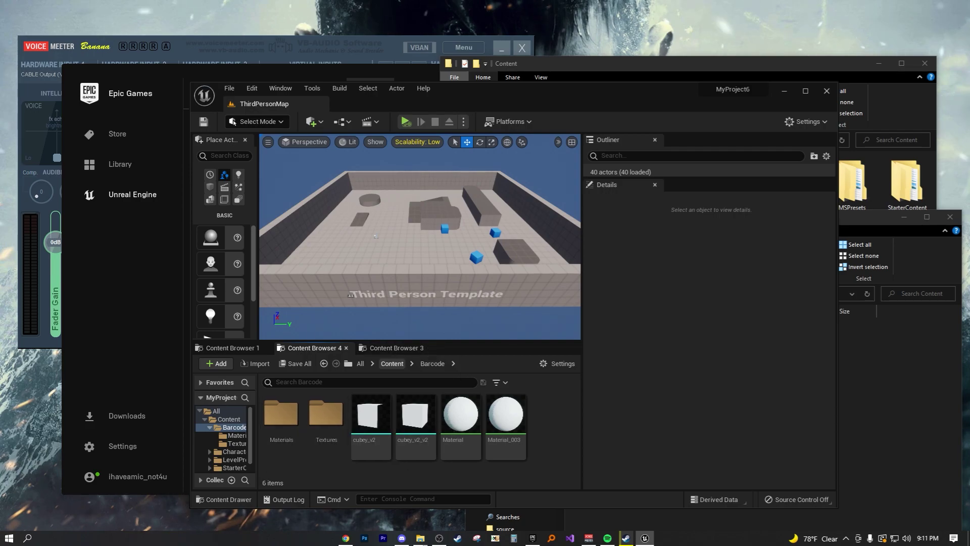
pyautogui.click(392, 363)
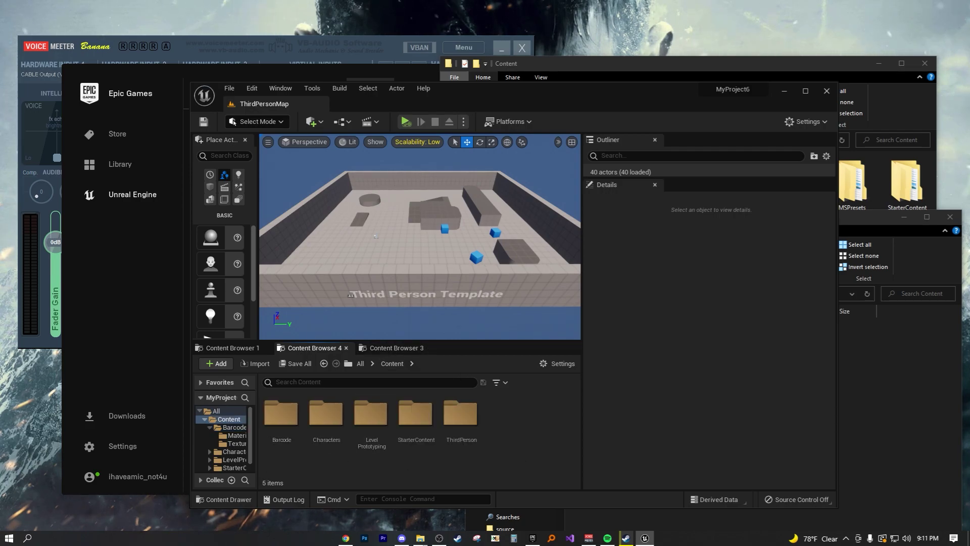
# Step: Compare the Tutorials project's Barcode folder in File Explorer with the Barcode folder in the Unreal Editor, and return both to Content
pyautogui.click(857, 368)
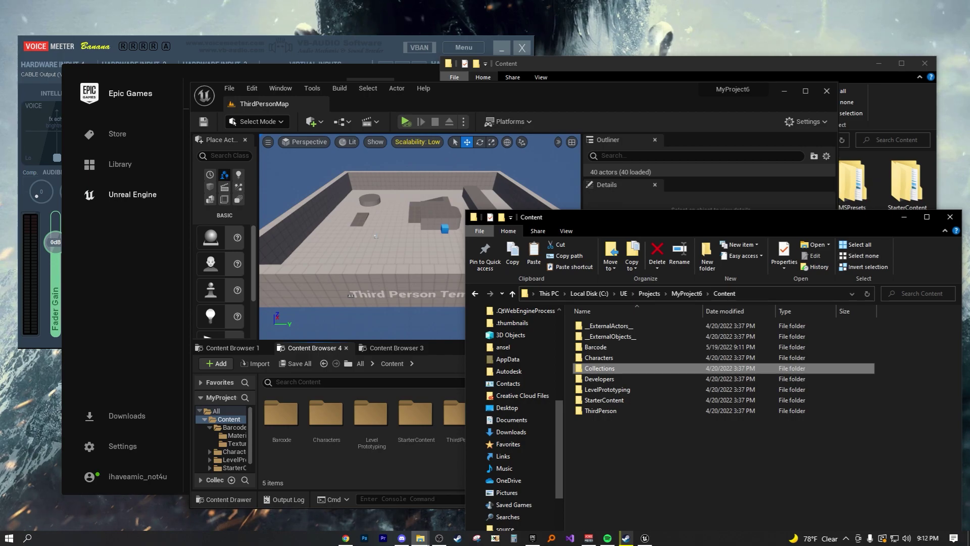
pyautogui.click(897, 108)
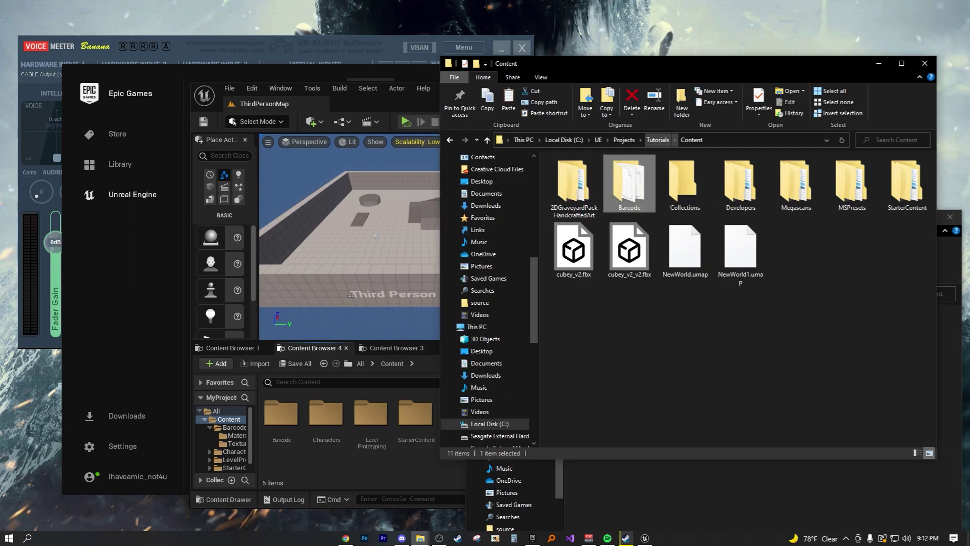
pyautogui.doubleClick(629, 182)
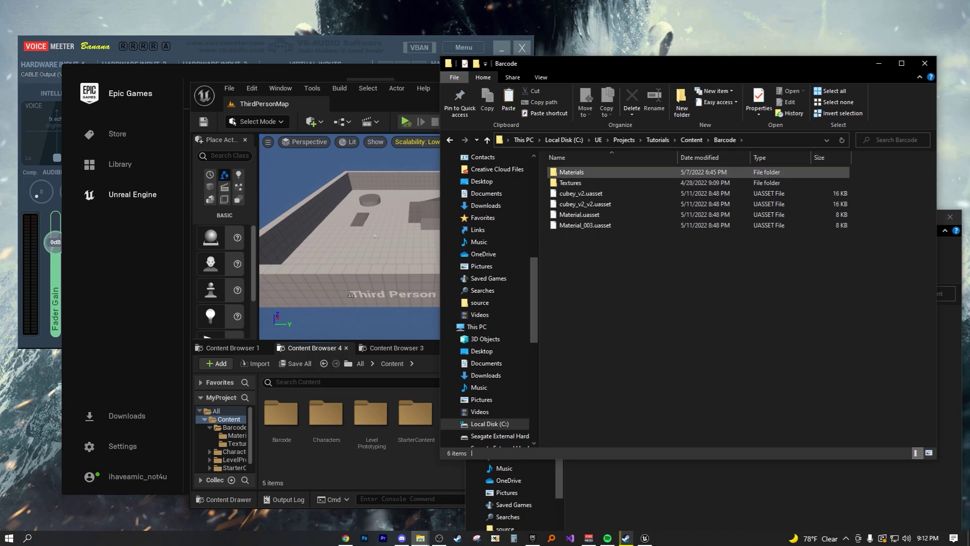
pyautogui.doubleClick(281, 415)
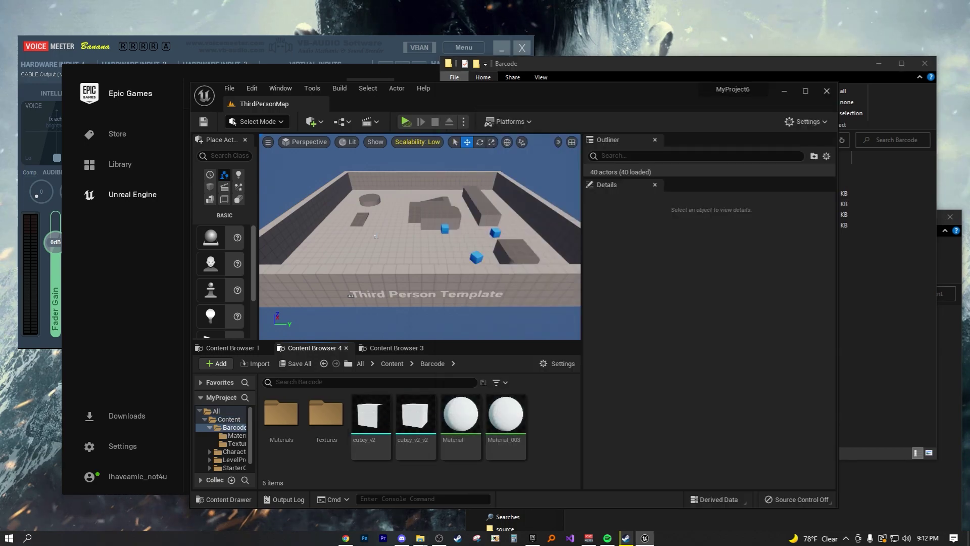
pyautogui.hotkey('alt', 'Tab')
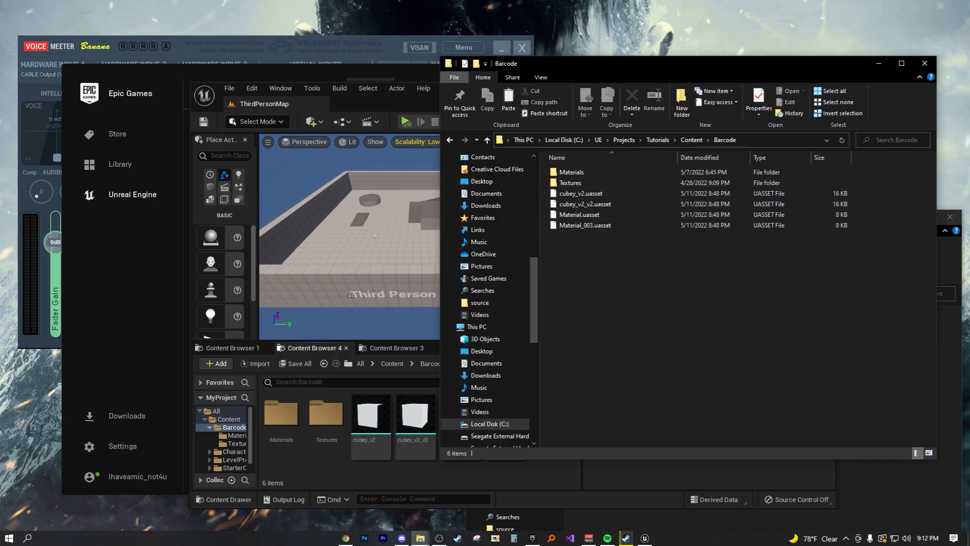
pyautogui.click(691, 140)
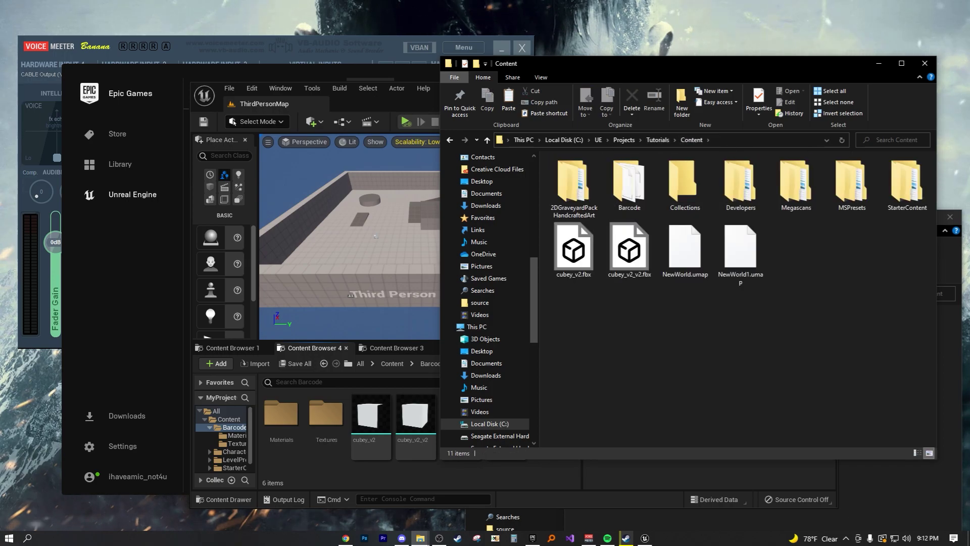
pyautogui.click(392, 363)
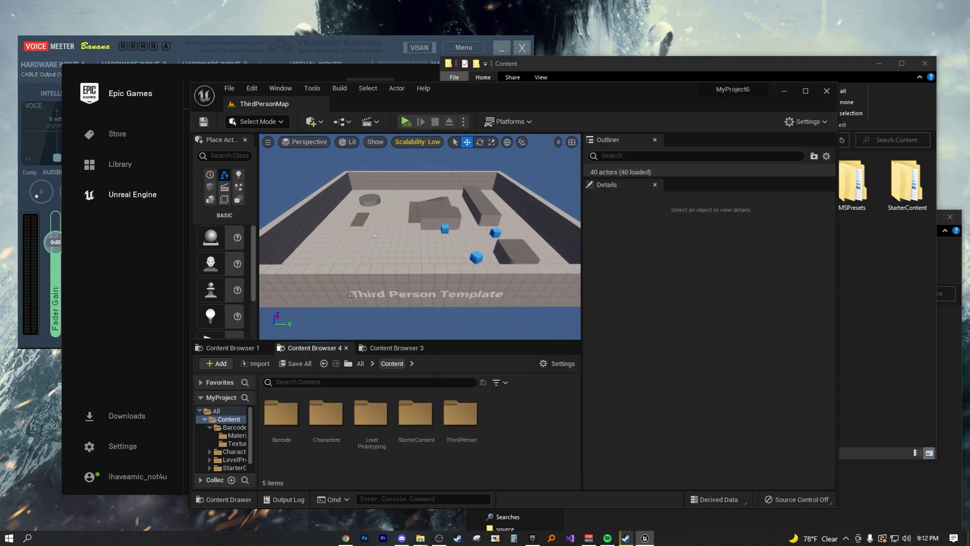
# Step: Switch to File Explorer and copy cubey_v2.fbx, cubey_v2_v2.fbx, NewWorld.umap and NewWorld1.umap from the Tutorials project's Content folder
pyautogui.hotkey('alt', 'Tab')
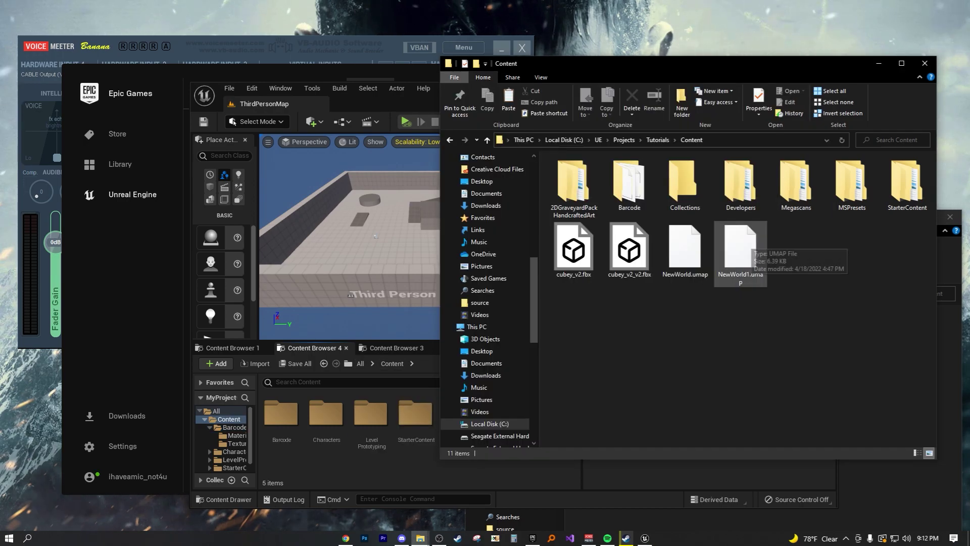
pyautogui.click(750, 240)
pyautogui.keyDown('ctrl'); pyautogui.click(691, 244); pyautogui.keyUp('ctrl')
pyautogui.keyDown('ctrl'); pyautogui.click(629, 250); pyautogui.keyUp('ctrl')
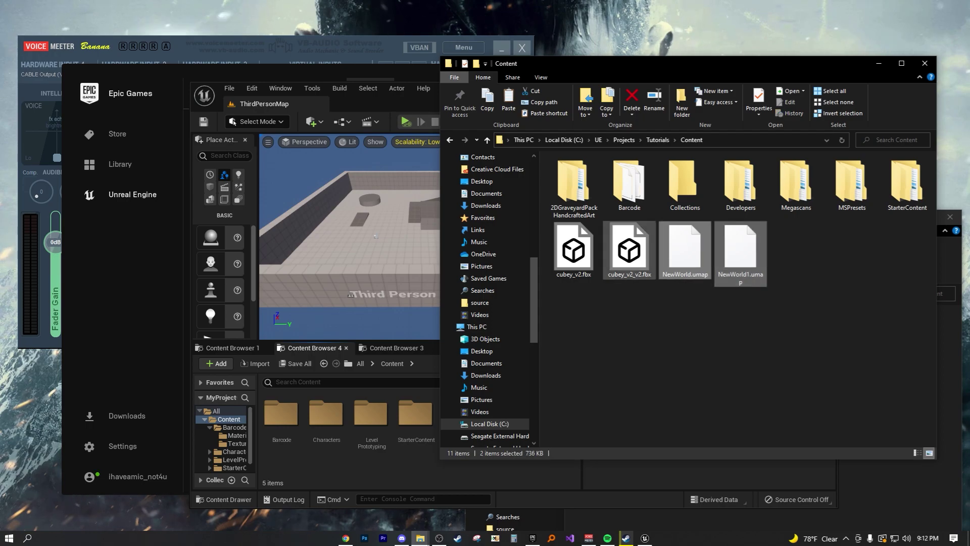
pyautogui.keyDown('ctrl'); pyautogui.click(574, 251); pyautogui.keyUp('ctrl')
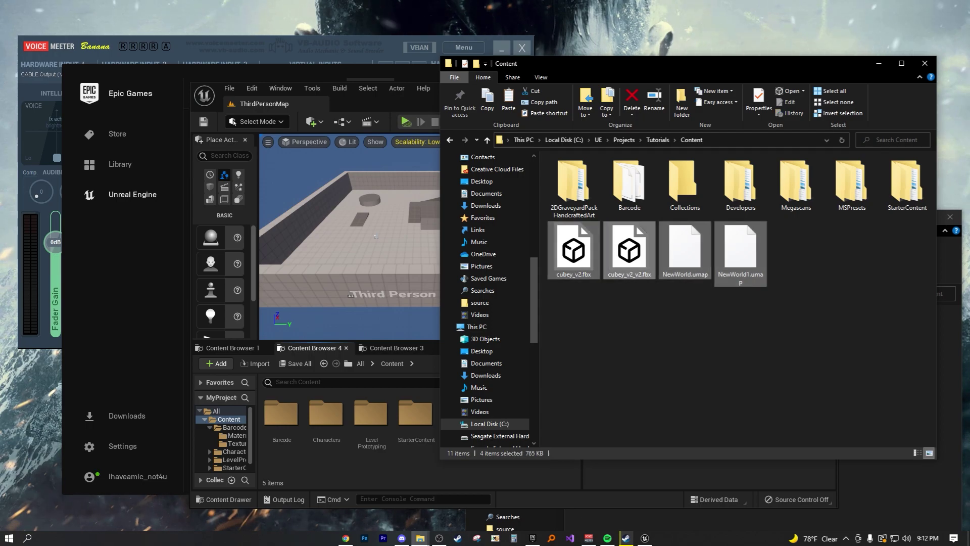
pyautogui.rightClick(625, 263)
pyautogui.click(648, 392)
# Step: Paste the four copied files into the Content folder of MyProject6 and clear the selection
pyautogui.click(885, 484)
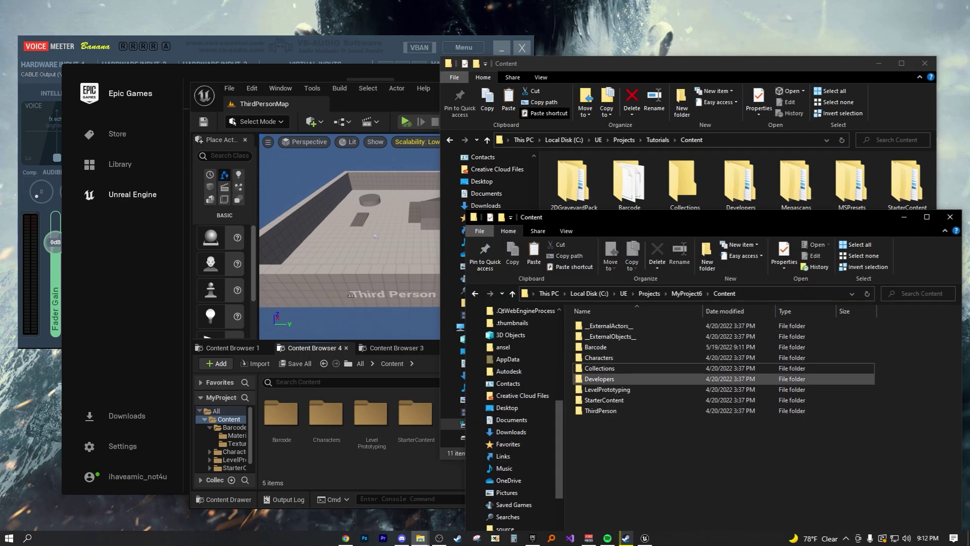
pyautogui.rightClick(662, 291)
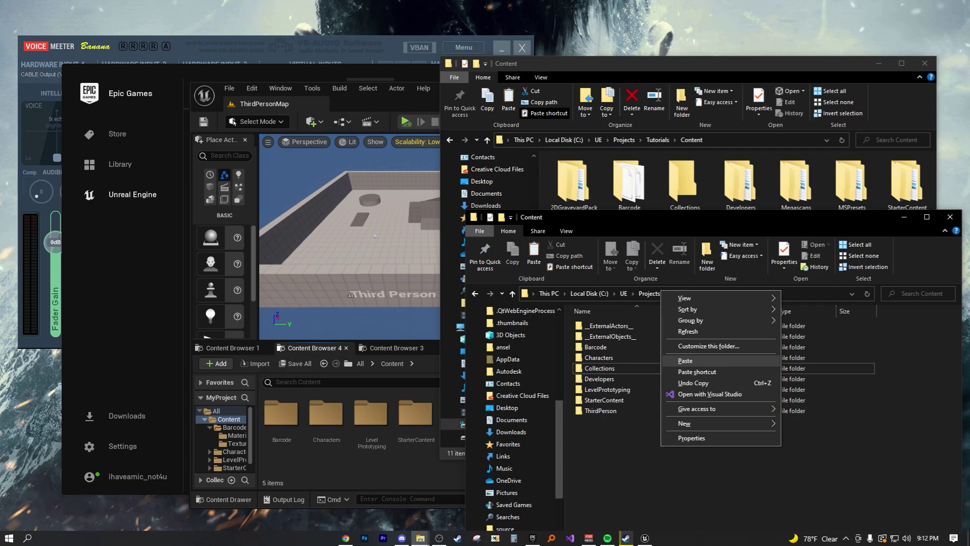
pyautogui.click(685, 360)
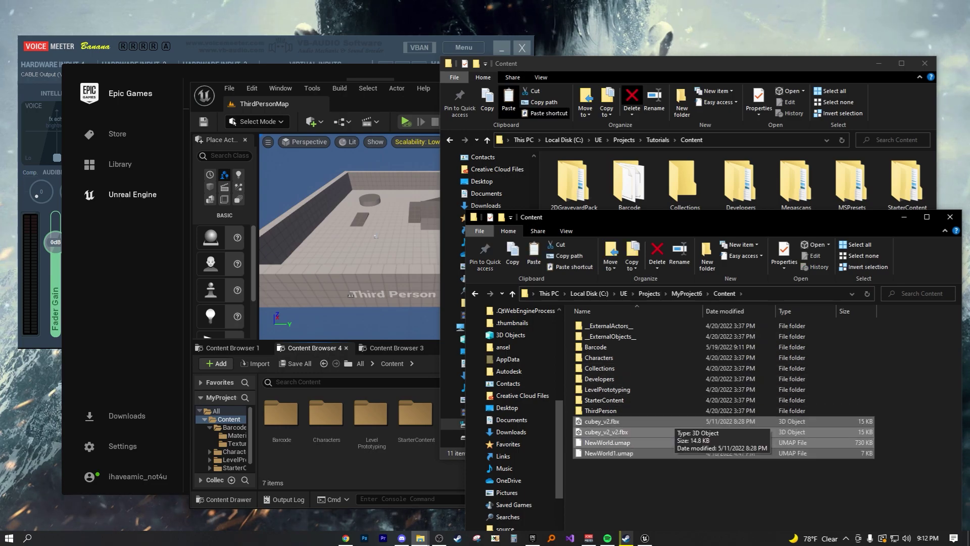
pyautogui.click(707, 486)
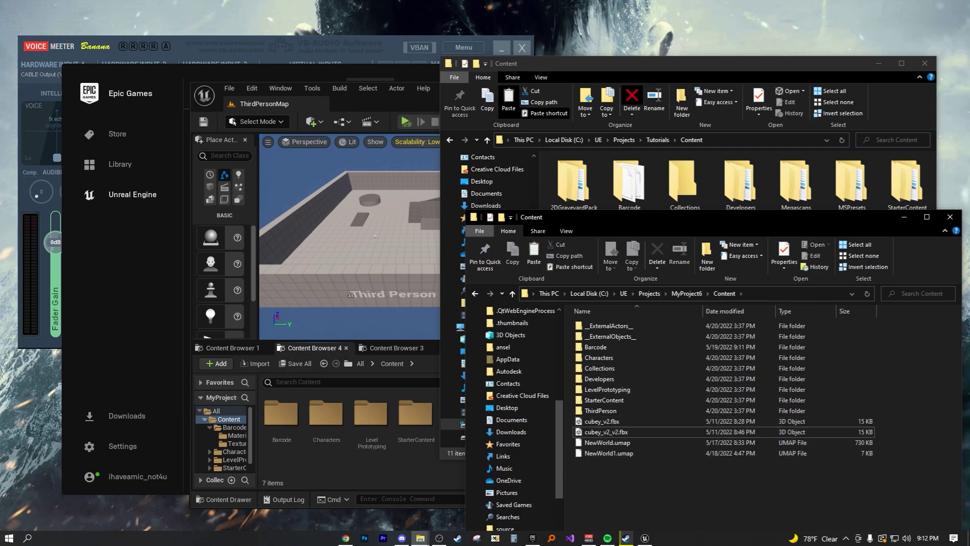
# Step: Switch to the Unreal Editor and import the detected source file changes, using the same default FBX options for all files
pyautogui.hotkey('alt', 'Tab')
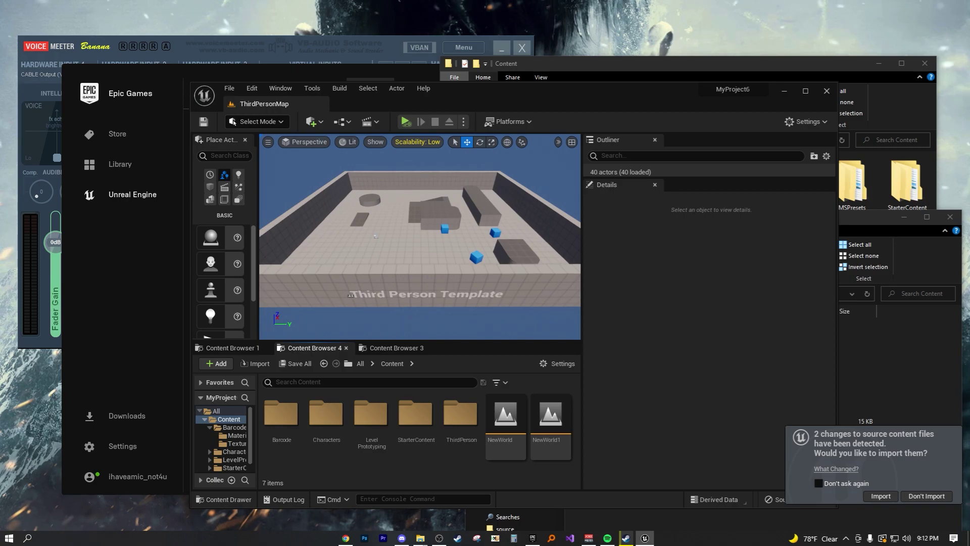
pyautogui.click(881, 496)
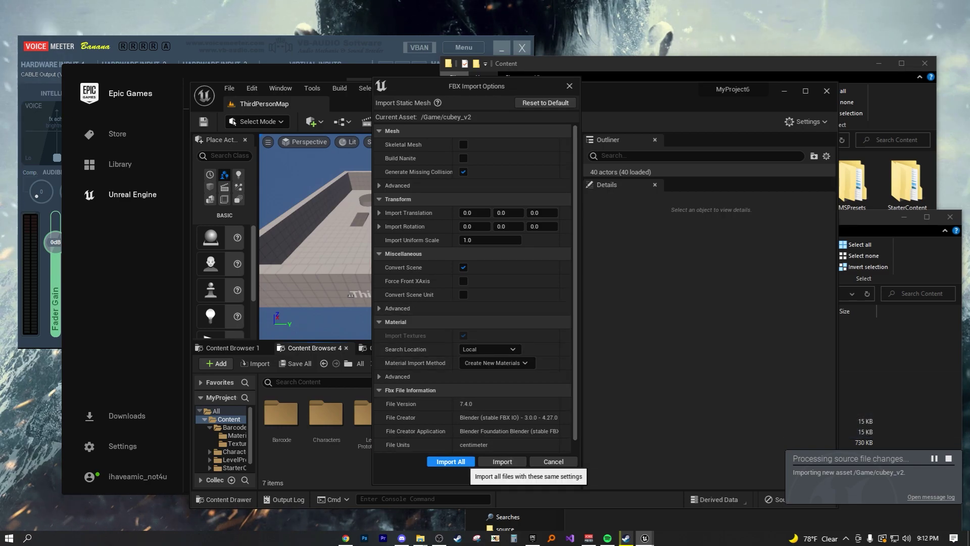
pyautogui.click(450, 461)
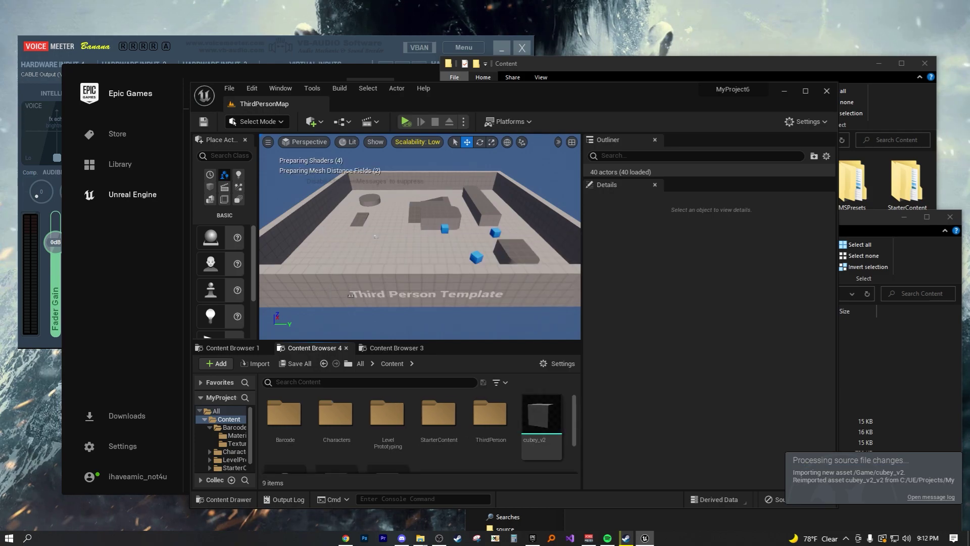
# Step: Place the imported cubey_v2 mesh in the middle of the level and raise it to a Z location of about 970
pyautogui.scroll(-3, 489, 433)
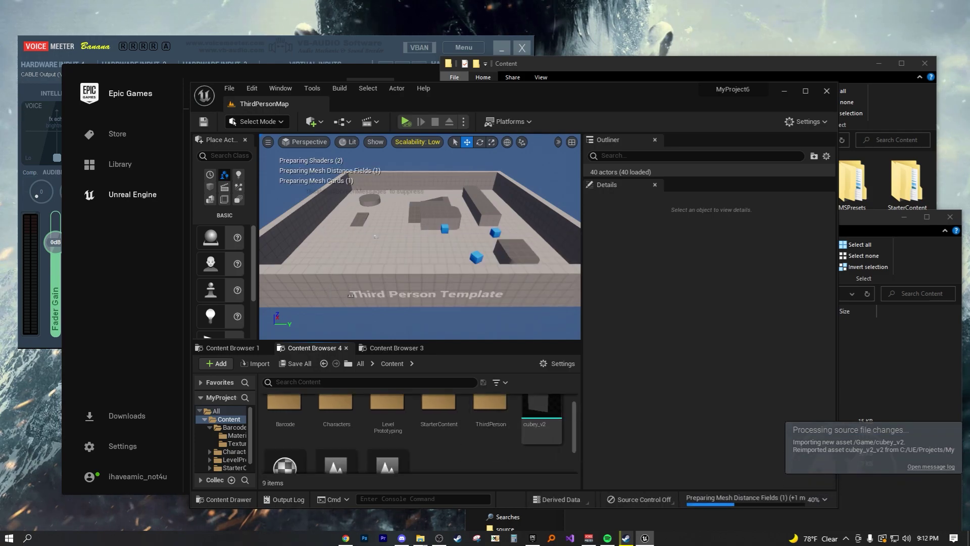
pyautogui.scroll(3, 455, 433)
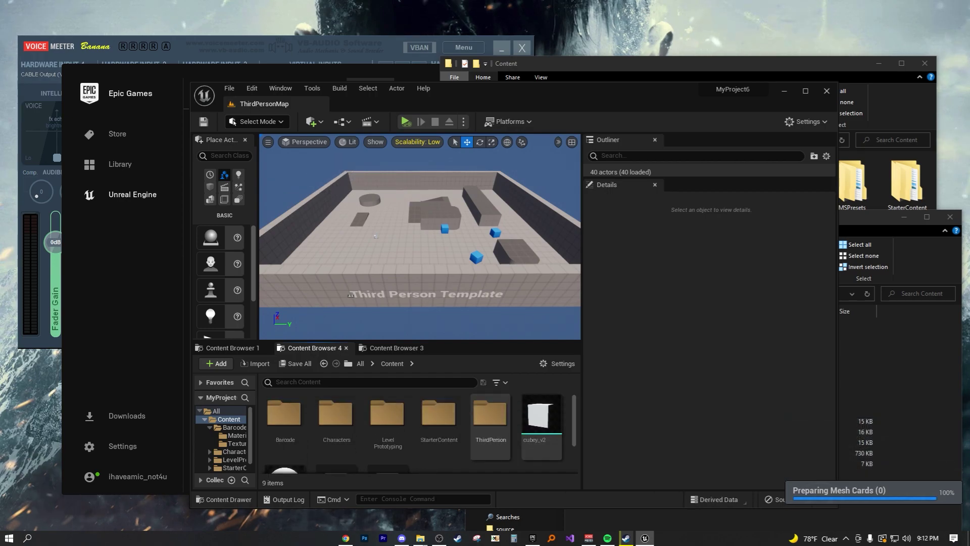
pyautogui.scroll(-3, 455, 433)
pyautogui.scroll(-1, 420, 435)
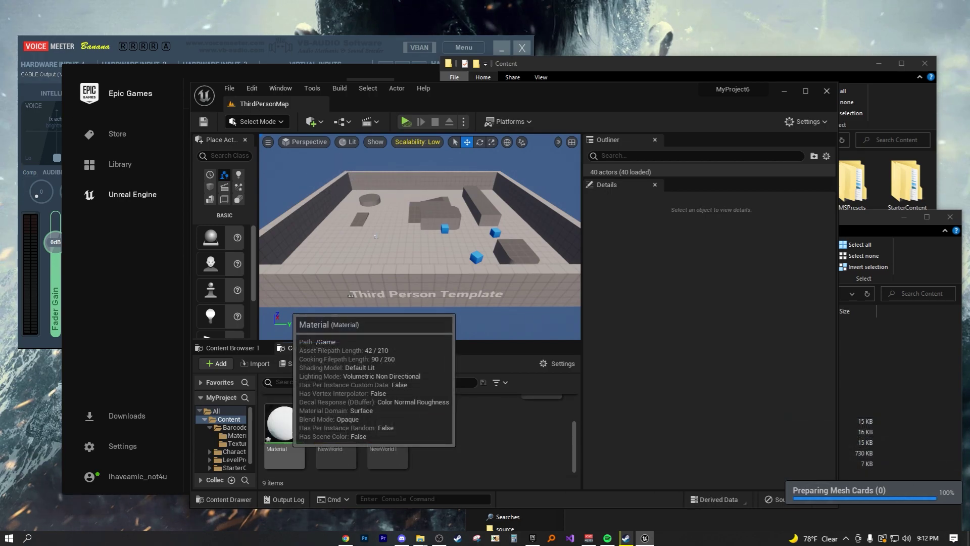
pyautogui.scroll(3, 420, 434)
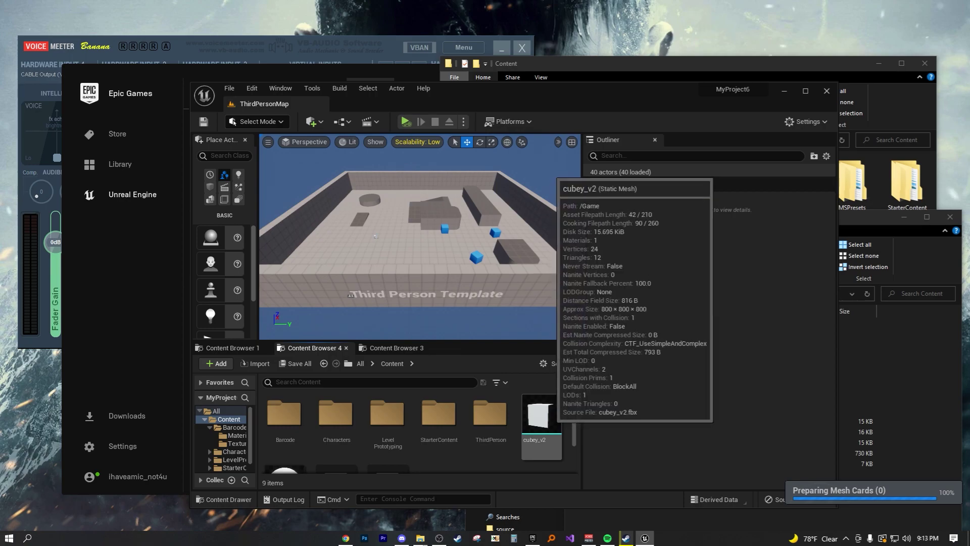
pyautogui.moveTo(542, 417); pyautogui.dragTo(428, 218)
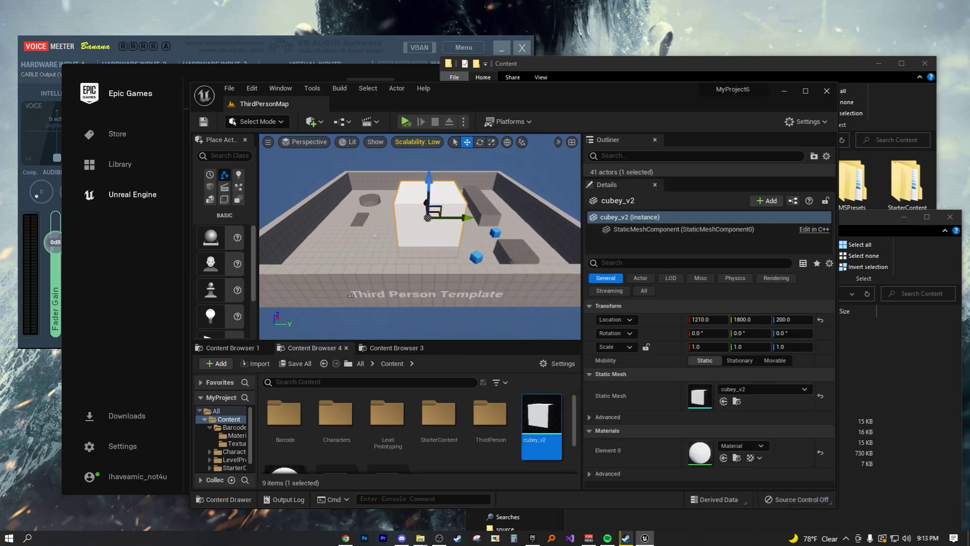
pyautogui.moveTo(429, 180); pyautogui.dragTo(429, 124)
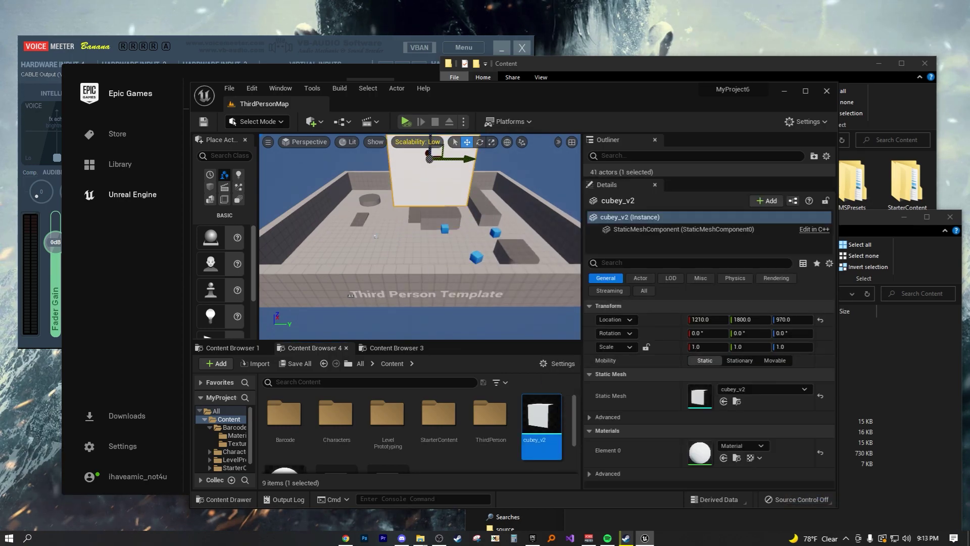
# Step: Compare MyProject6's Content folder in File Explorer with the Content Browser, moving the editor window so both can be examined
pyautogui.hotkey('alt', 'Tab')
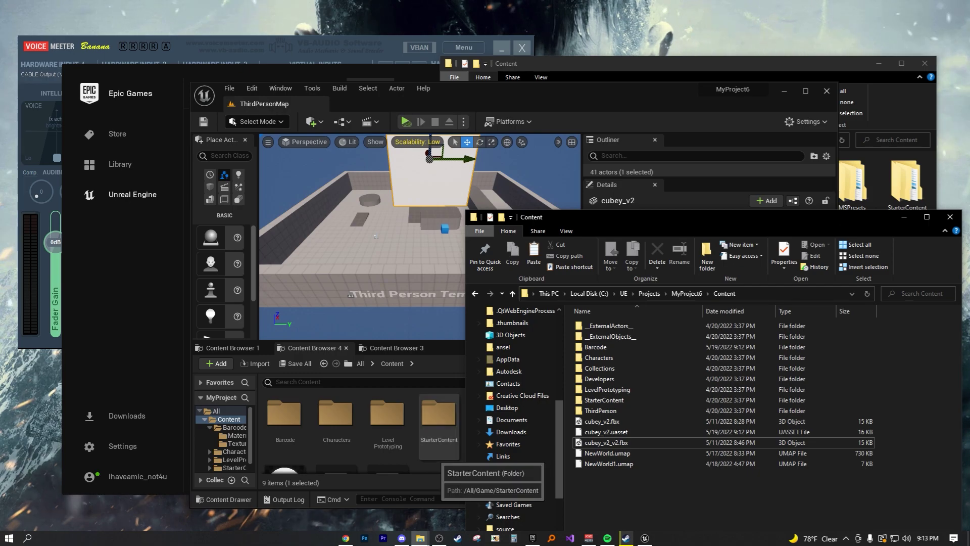
pyautogui.moveTo(437, 457); pyautogui.dragTo(469, 461)
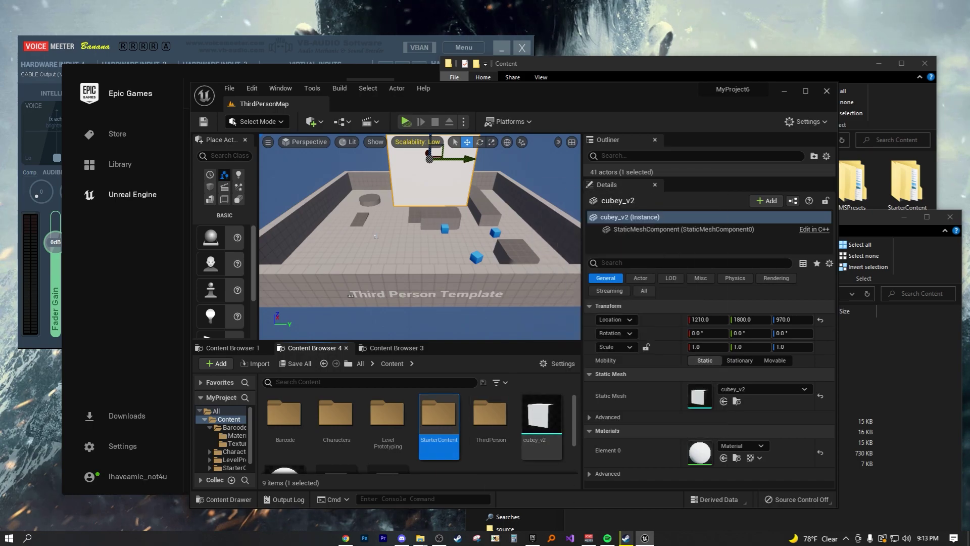
pyautogui.hotkey('alt', 'Tab')
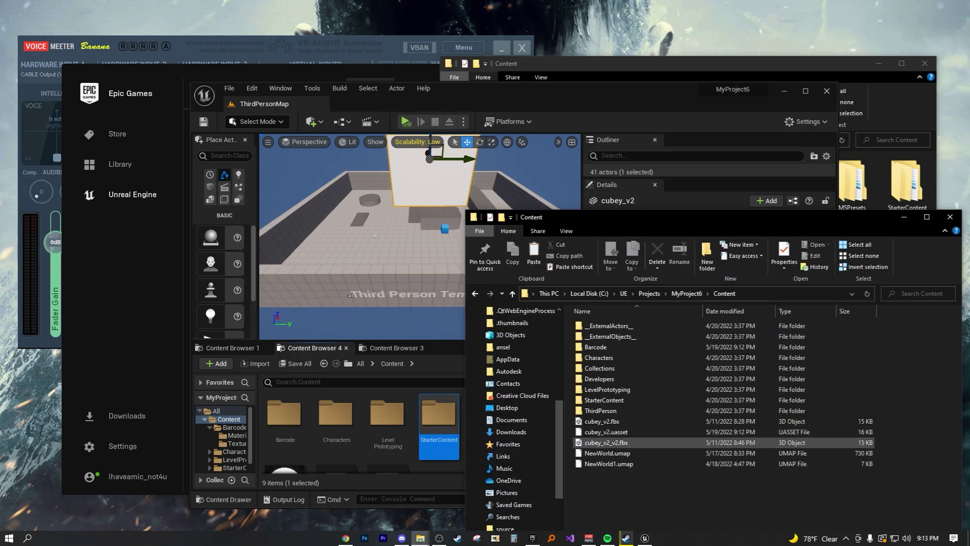
pyautogui.scroll(-3, 417, 435)
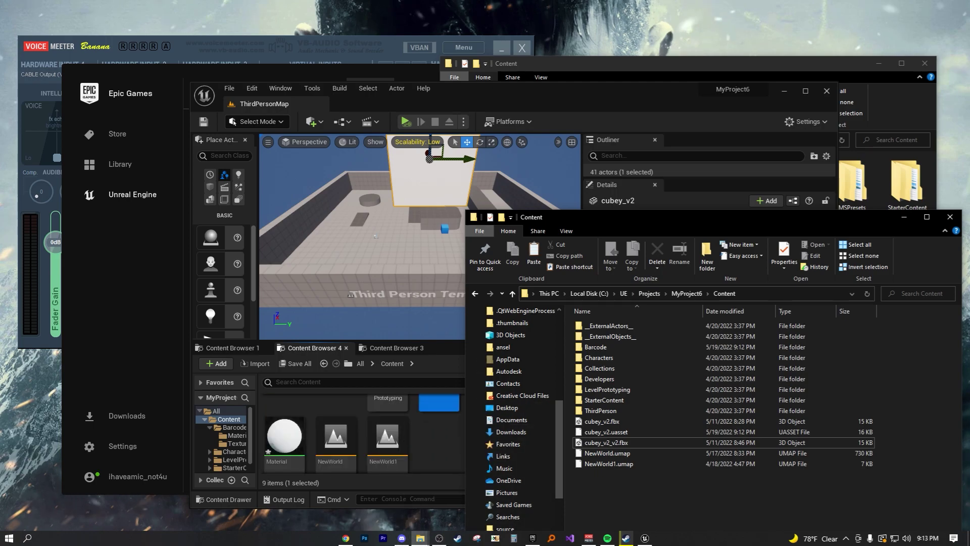
pyautogui.moveTo(496, 90); pyautogui.dragTo(435, 54)
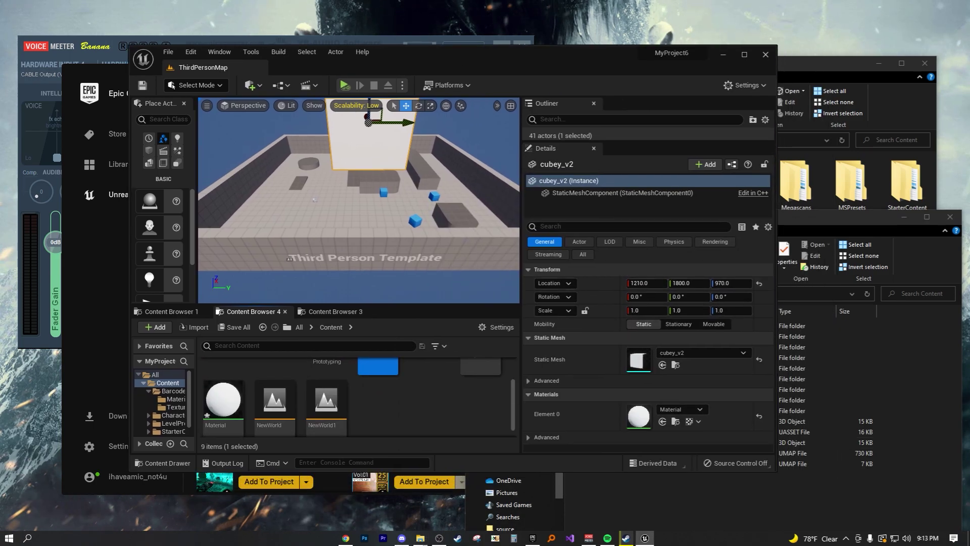
pyautogui.scroll(2, 357, 392)
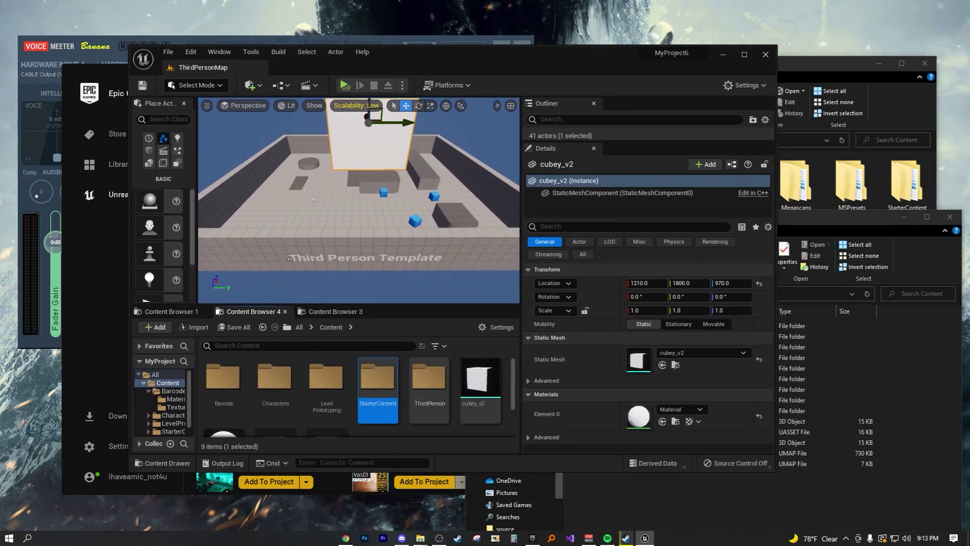
pyautogui.scroll(-2, 359, 399)
pyautogui.click(641, 495)
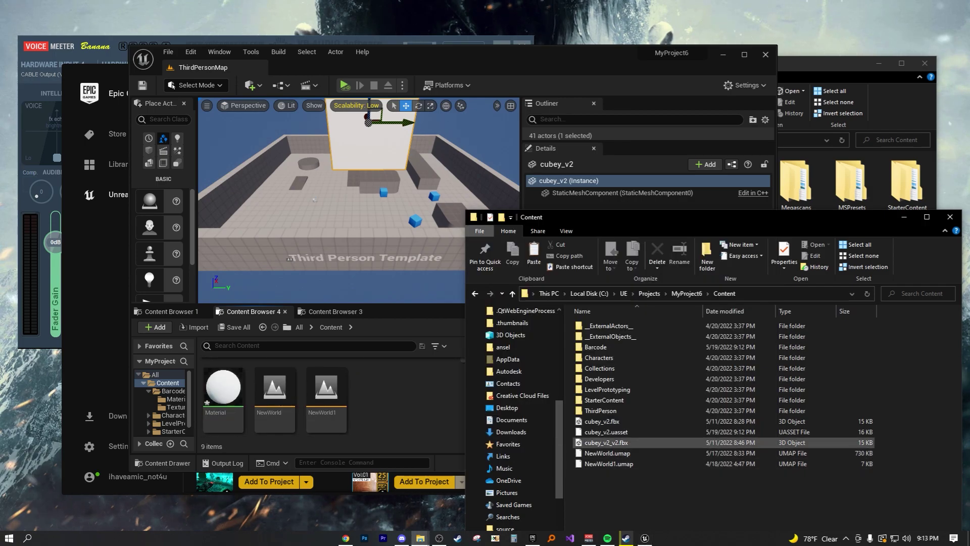
# Step: Copy cubey_v2_v2.fbx from MyProject6's Content folder and bring the Tutorials Content folder forward with nothing selected
pyautogui.click(608, 442)
pyautogui.rightClick(613, 445)
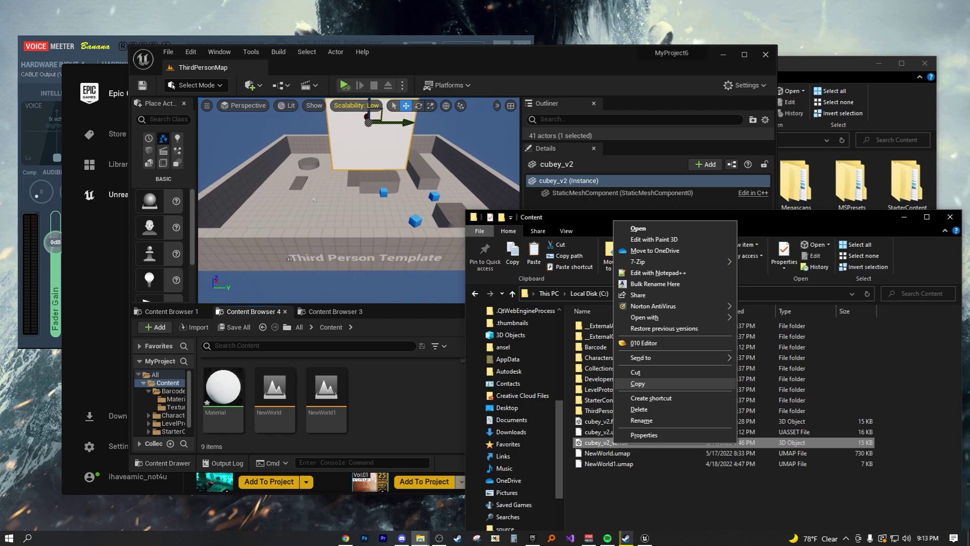
pyautogui.click(637, 383)
pyautogui.click(831, 65)
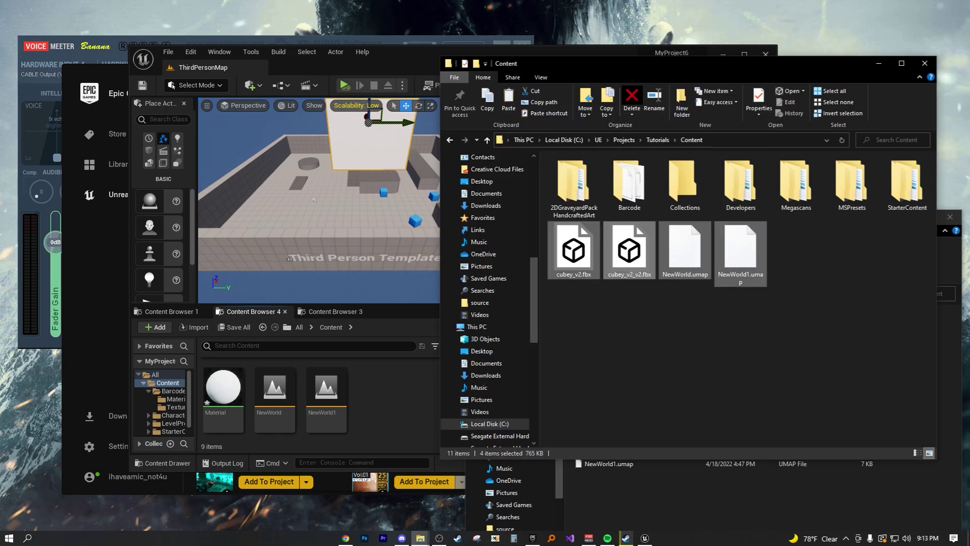
pyautogui.click(865, 303)
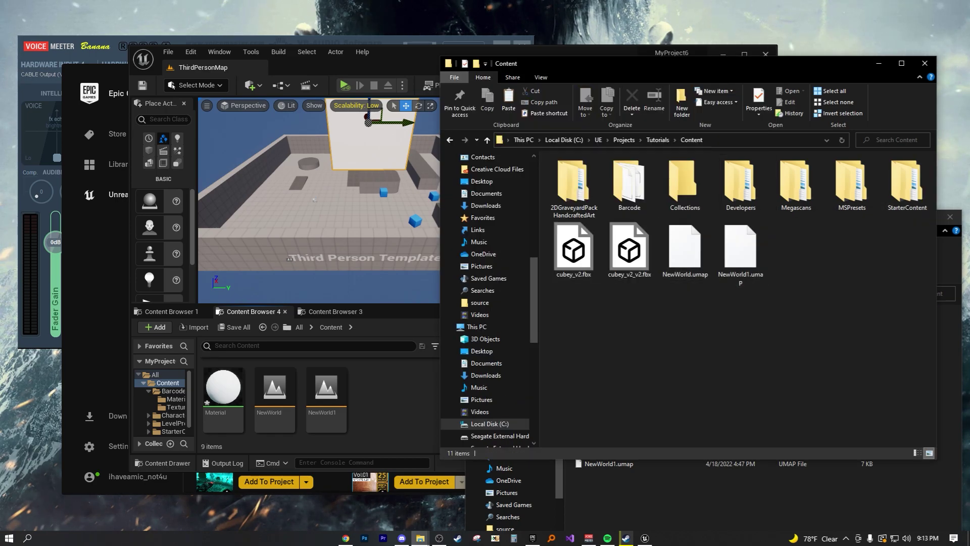
# Step: Check the Content Browser's assets in the Unreal Editor against the files in MyProject6's Content folder
pyautogui.hotkey('alt', 'Tab')
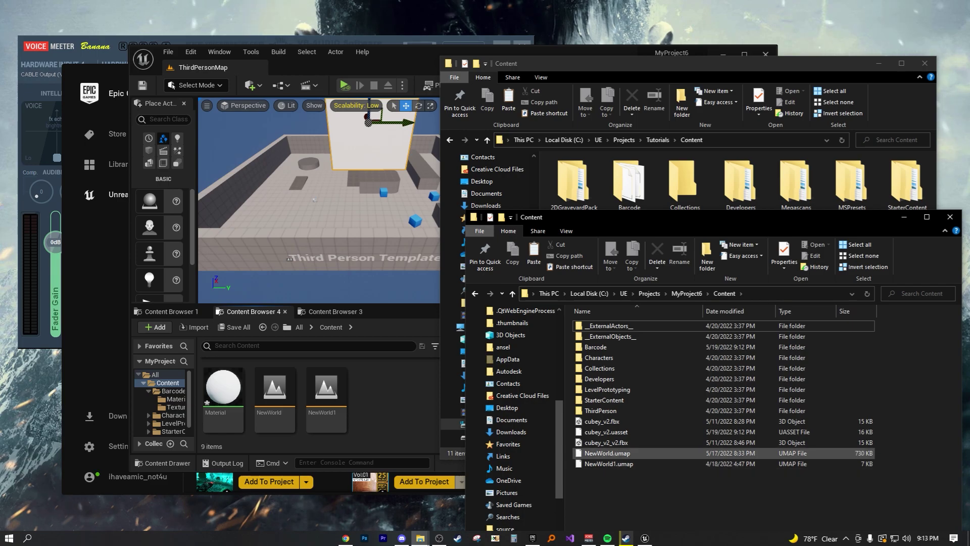
pyautogui.click(397, 415)
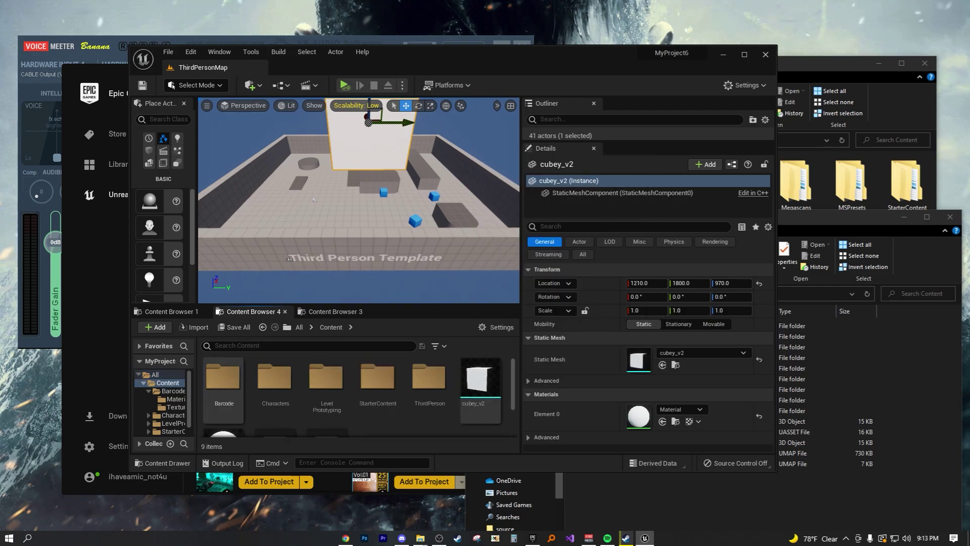
pyautogui.scroll(-4, 359, 397)
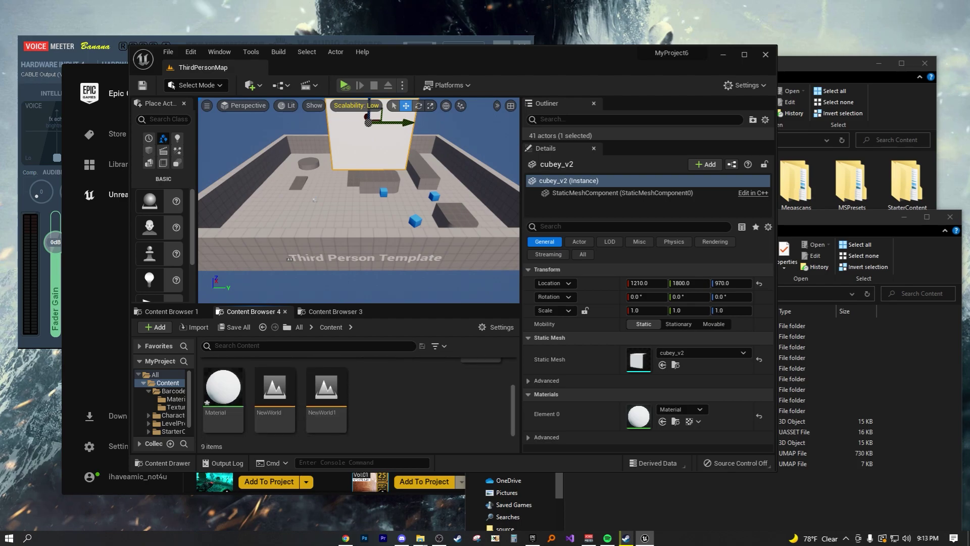
pyautogui.scroll(3, 359, 397)
pyautogui.click(717, 500)
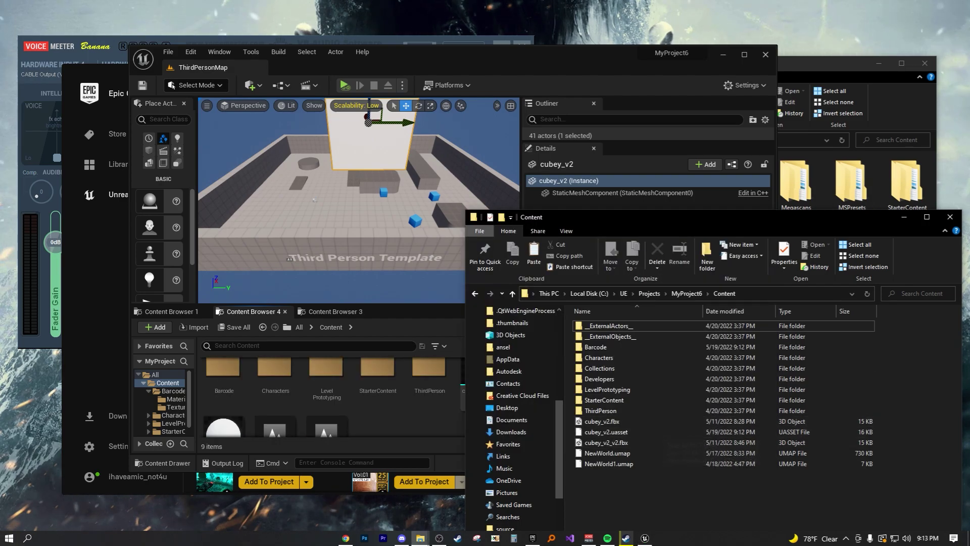
# Step: Copy cubey_v2_v2.fbx from the Tutorials Content folder into MyProject6's Content folder, replacing the existing file
pyautogui.click(829, 64)
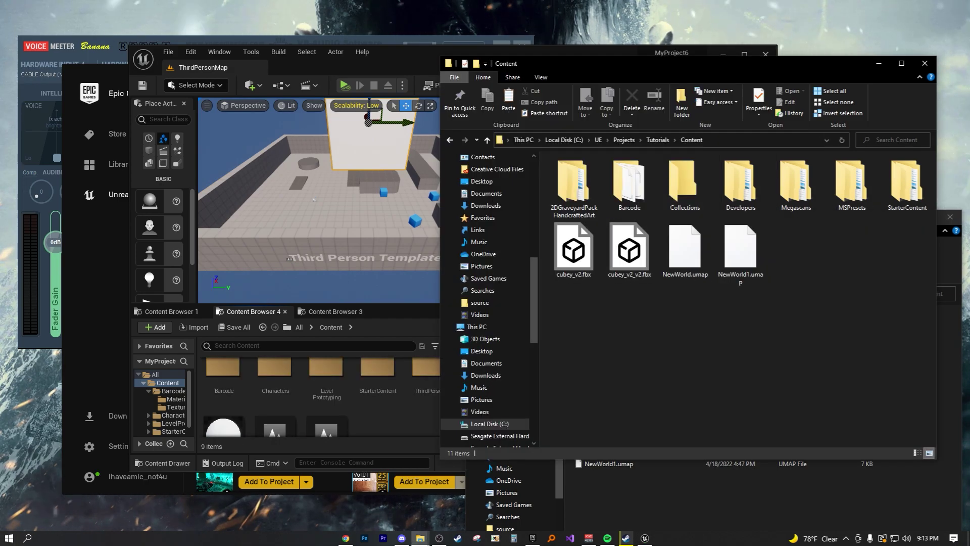
pyautogui.rightClick(643, 246)
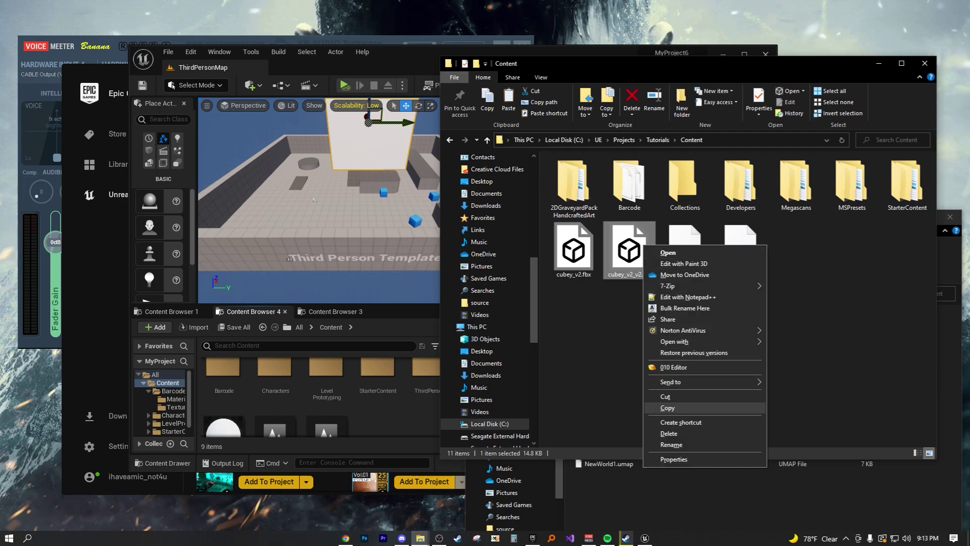
pyautogui.click(667, 408)
pyautogui.hotkey('alt', 'Tab')
pyautogui.rightClick(681, 344)
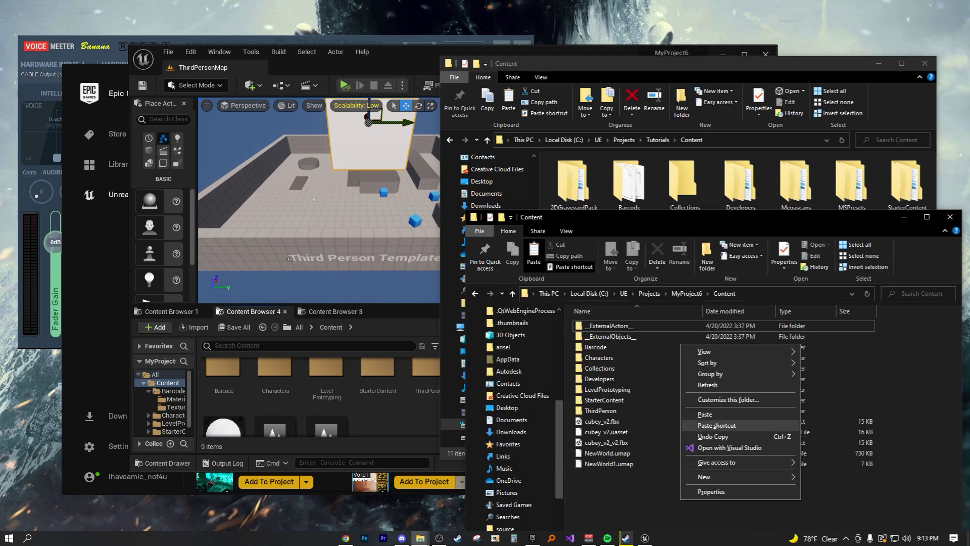
pyautogui.click(705, 414)
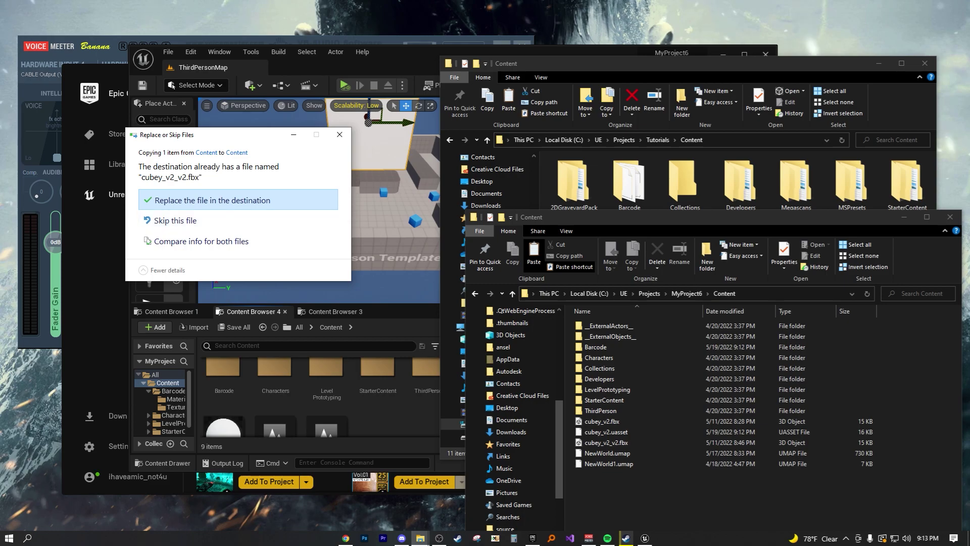
pyautogui.click(238, 199)
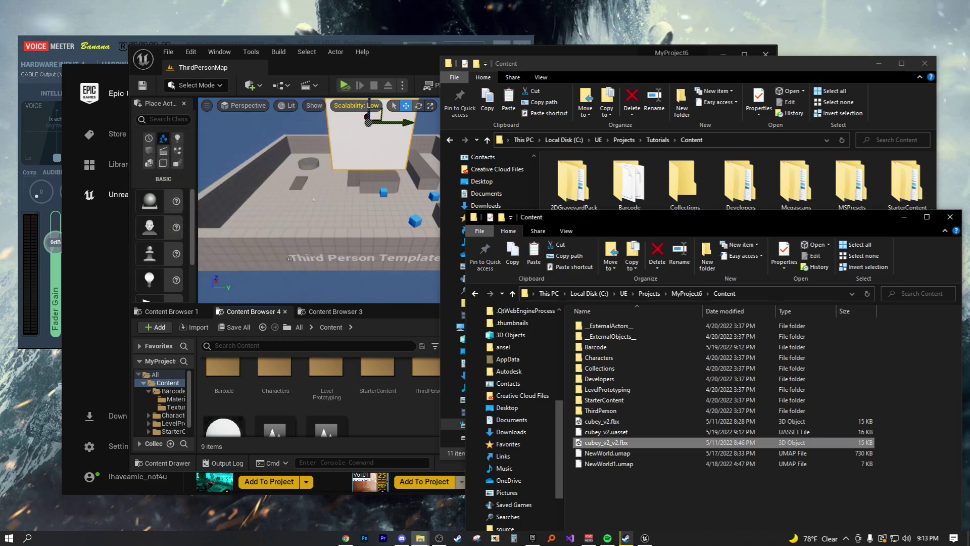
# Step: Look through the Unreal Editor's Content Browser for the cubey_v2_v2 model copied into MyProject6
pyautogui.click(387, 425)
pyautogui.scroll(1, 378, 392)
pyautogui.scroll(-2, 377, 391)
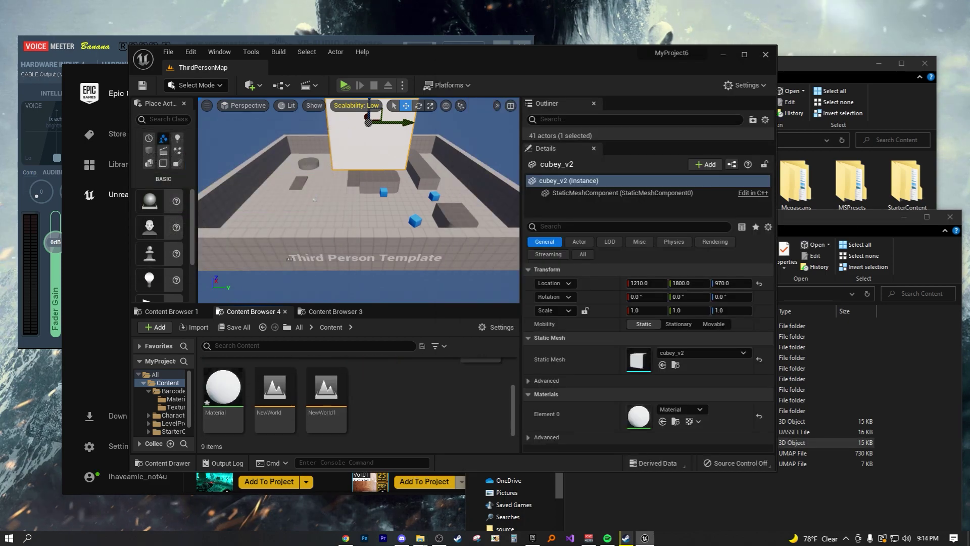
# Step: Rename cubey_v2_v2.fbx in the Tutorials Content folder as trymenow.fbx
pyautogui.click(707, 497)
pyautogui.click(819, 64)
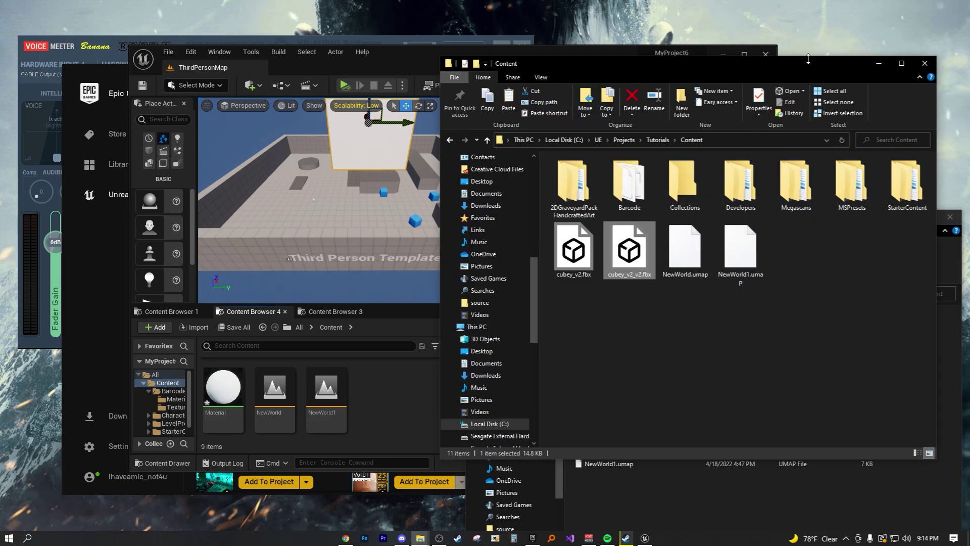
pyautogui.rightClick(637, 277)
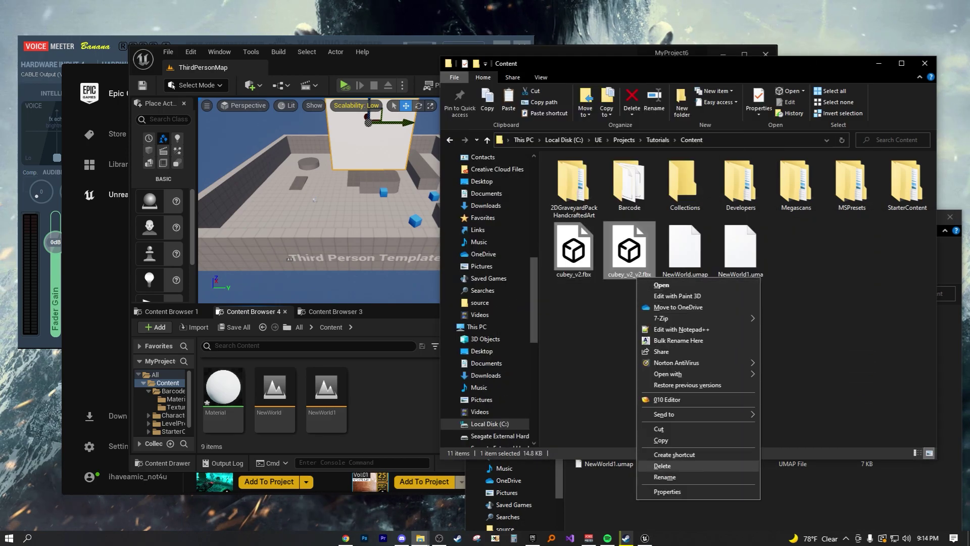
pyautogui.click(664, 476)
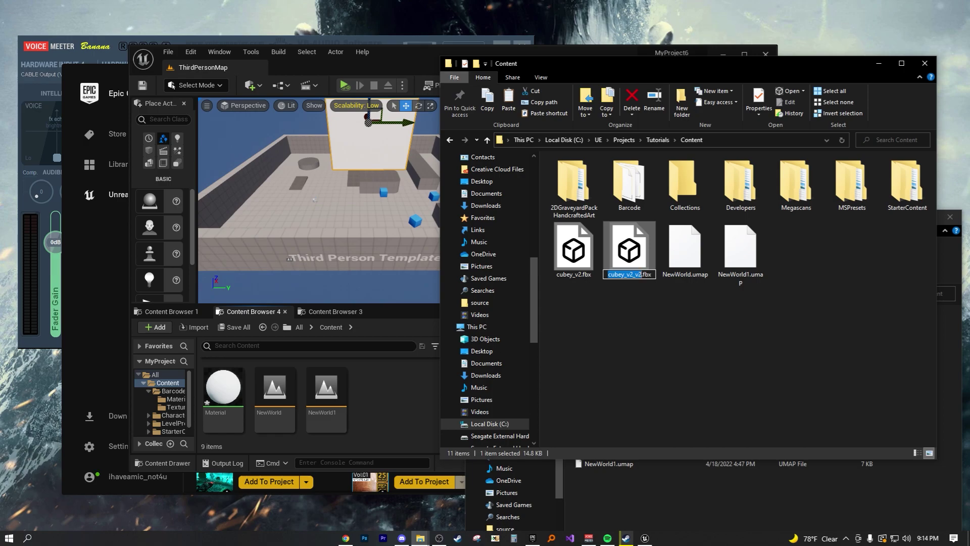
pyautogui.write('tryme')
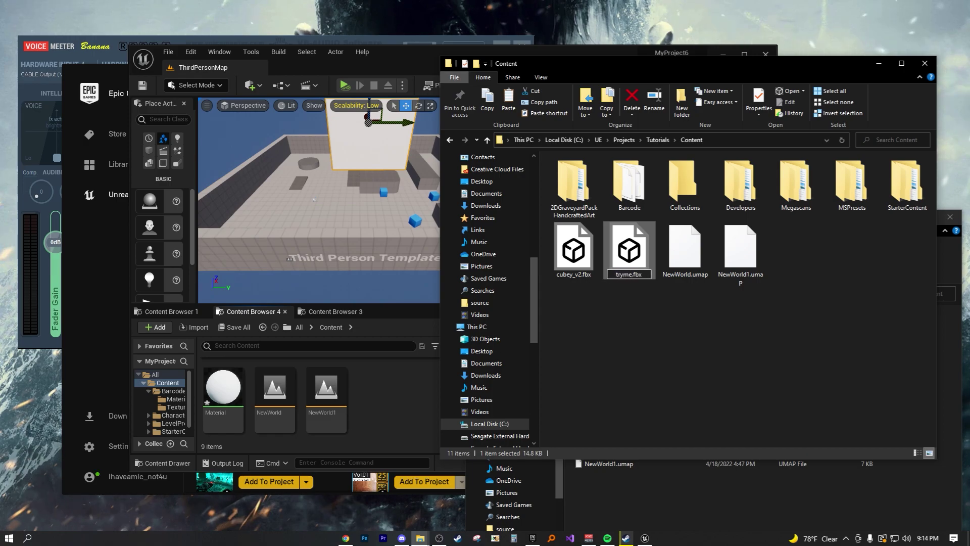
pyautogui.write('no')
pyautogui.write('w')
pyautogui.press('Return')
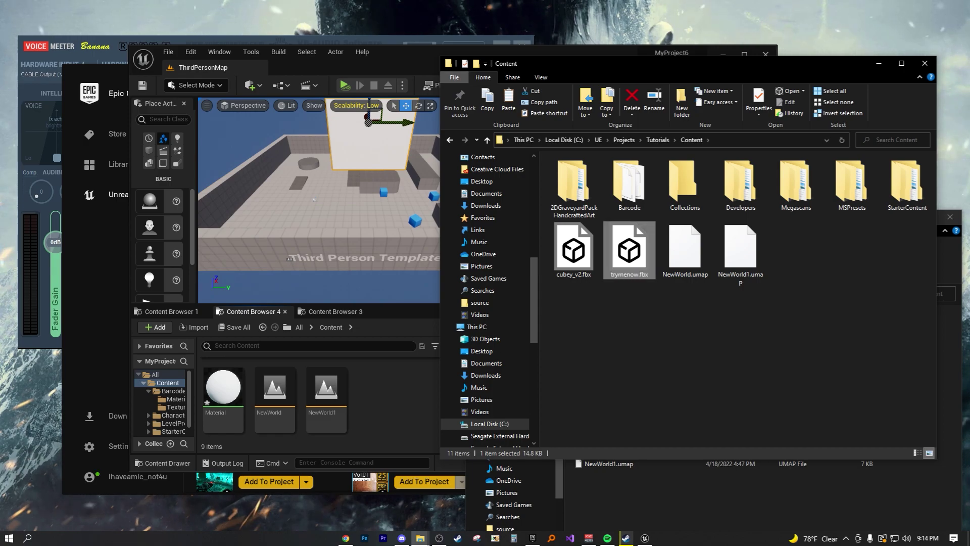
# Step: Copy trymenow.fbx from the Tutorials Content folder into MyProject6's Content folder
pyautogui.click(672, 487)
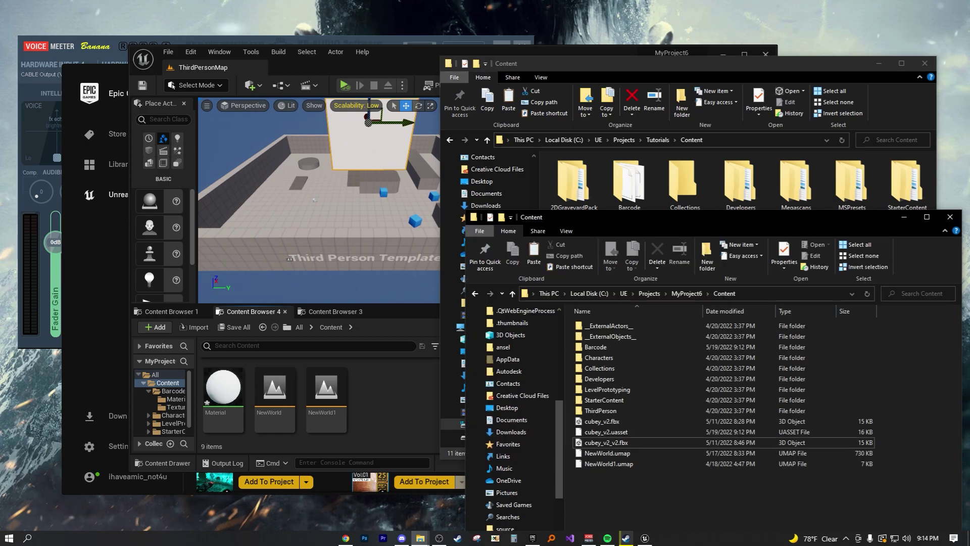
pyautogui.rightClick(694, 494)
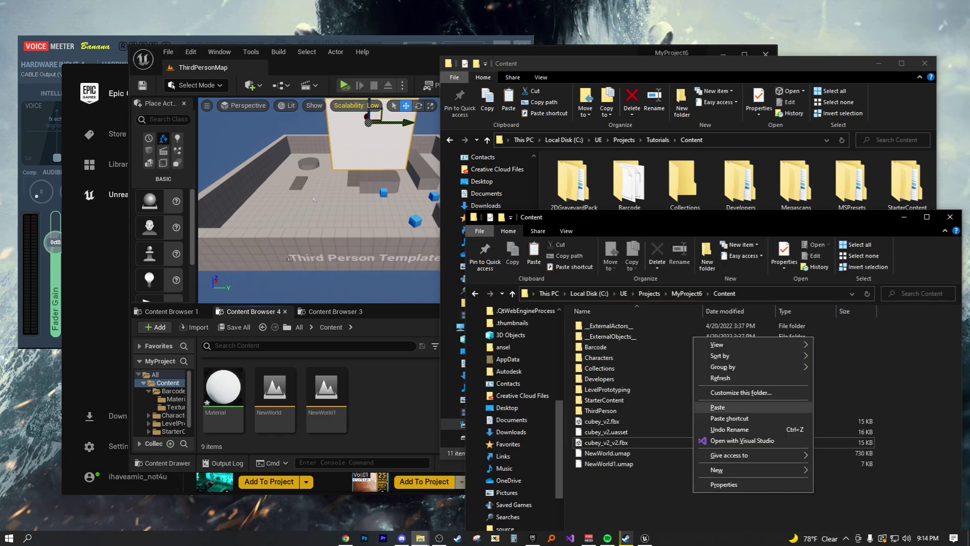
pyautogui.click(707, 404)
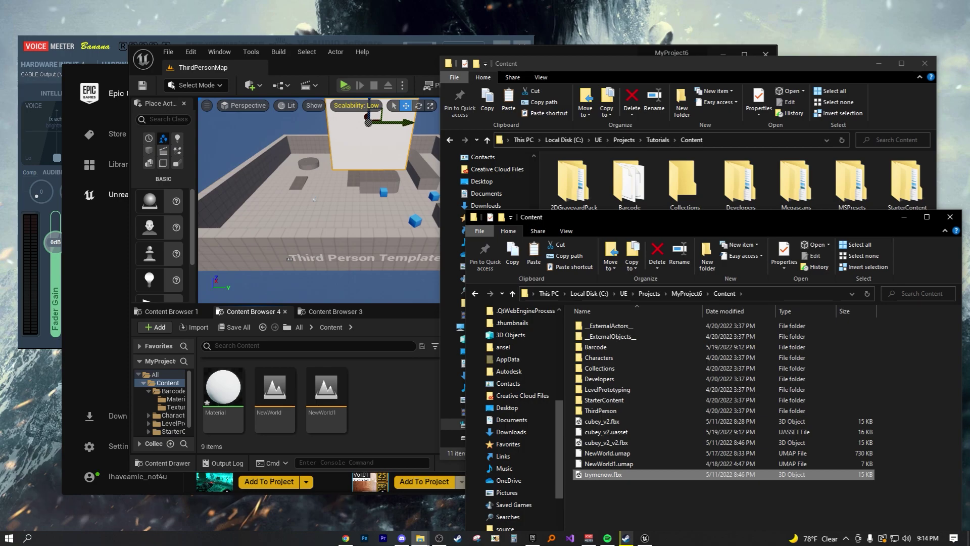
# Step: Switch to the Unreal Editor and import trymenow.fbx as a static mesh, expanding the advanced mesh options but keeping the default settings
pyautogui.hotkey('alt', 'Tab')
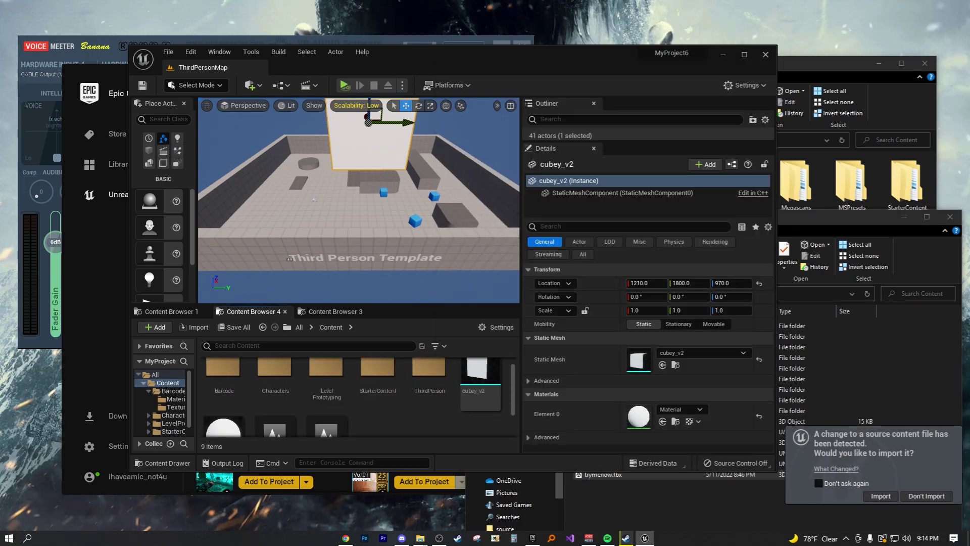
pyautogui.click(881, 496)
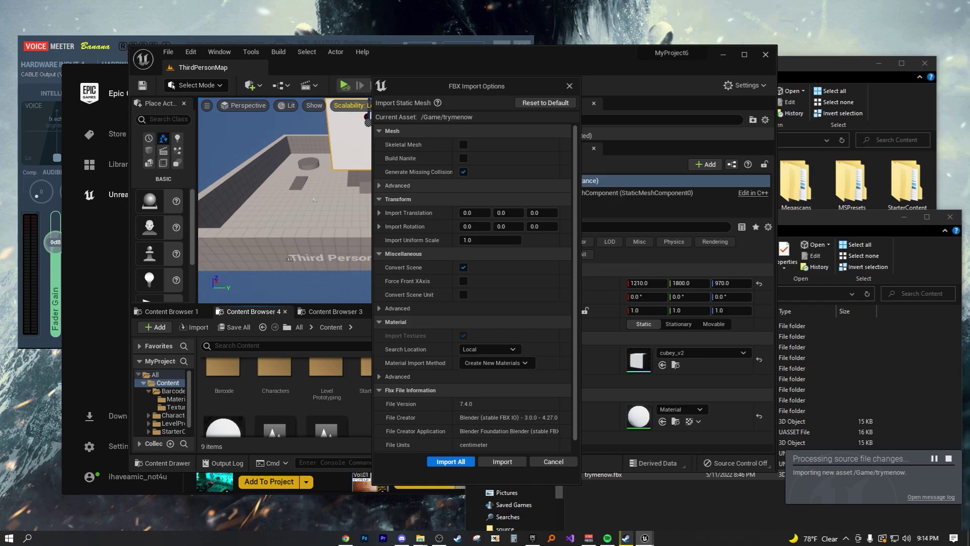
pyautogui.click(398, 185)
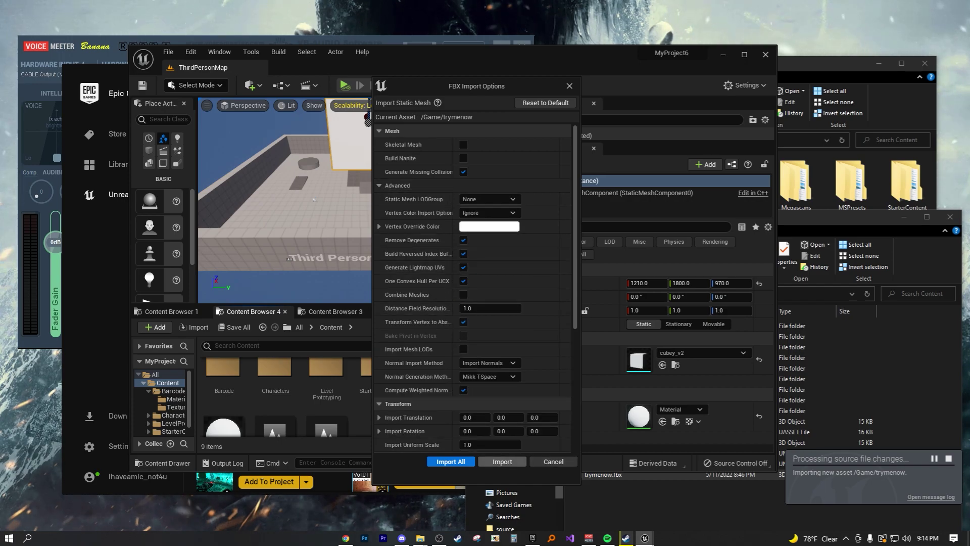
pyautogui.click(503, 461)
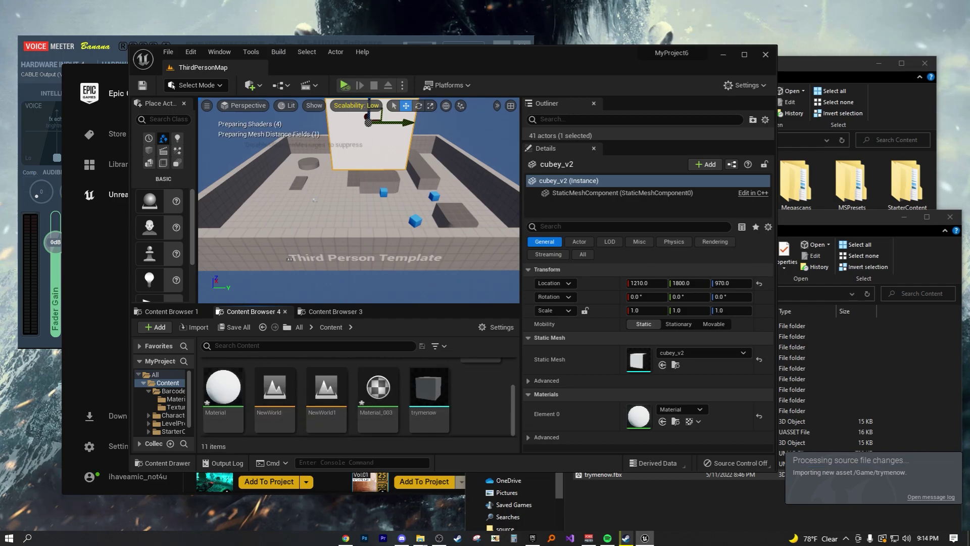
# Step: Compare the imported trymenow mesh in the Content Browser with the Tutorials Content folder's files, returning to the Unreal Editor
pyautogui.moveTo(429, 390)
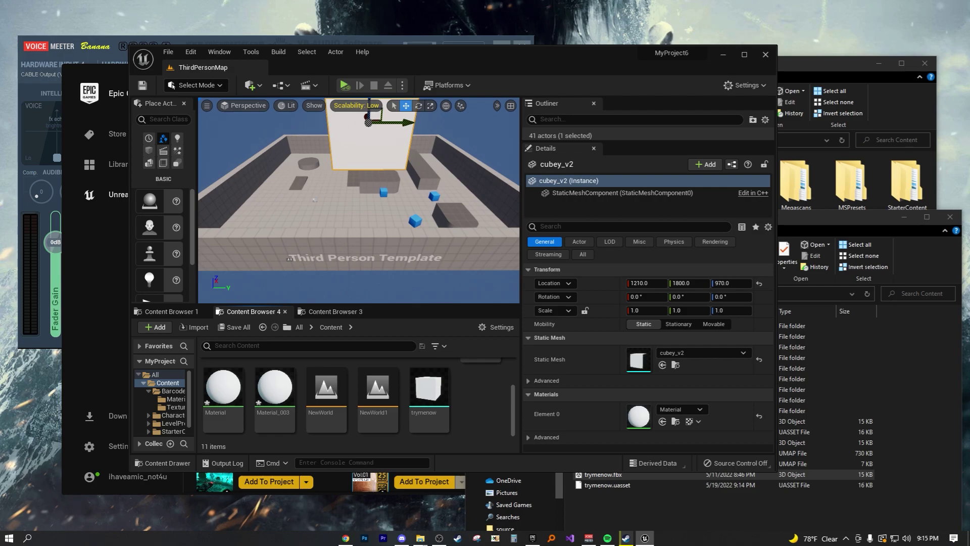
pyautogui.click(829, 64)
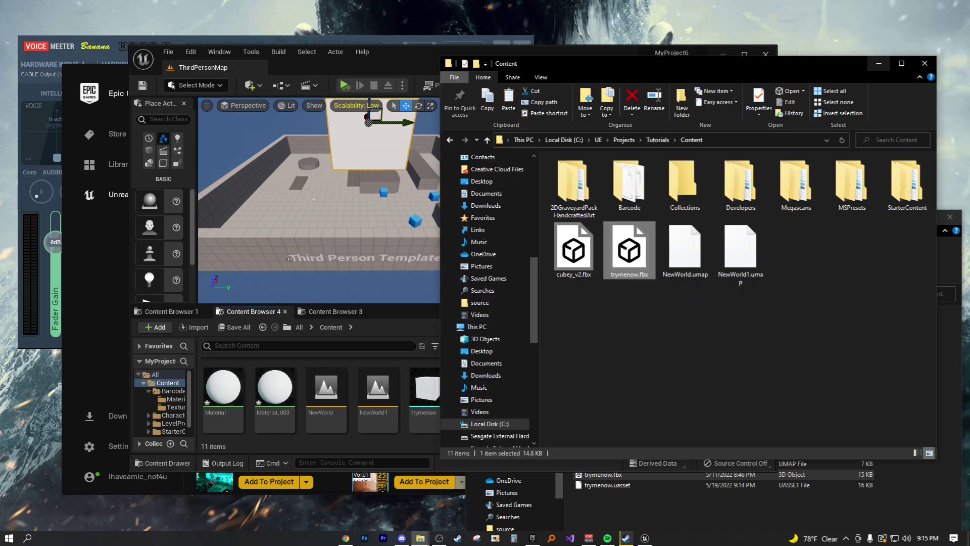
pyautogui.hotkey('alt', 'Tab')
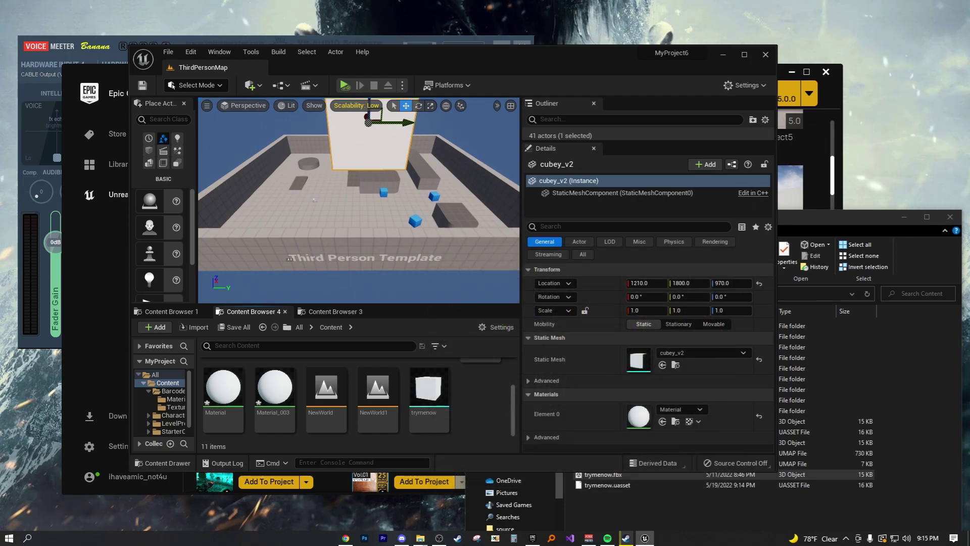